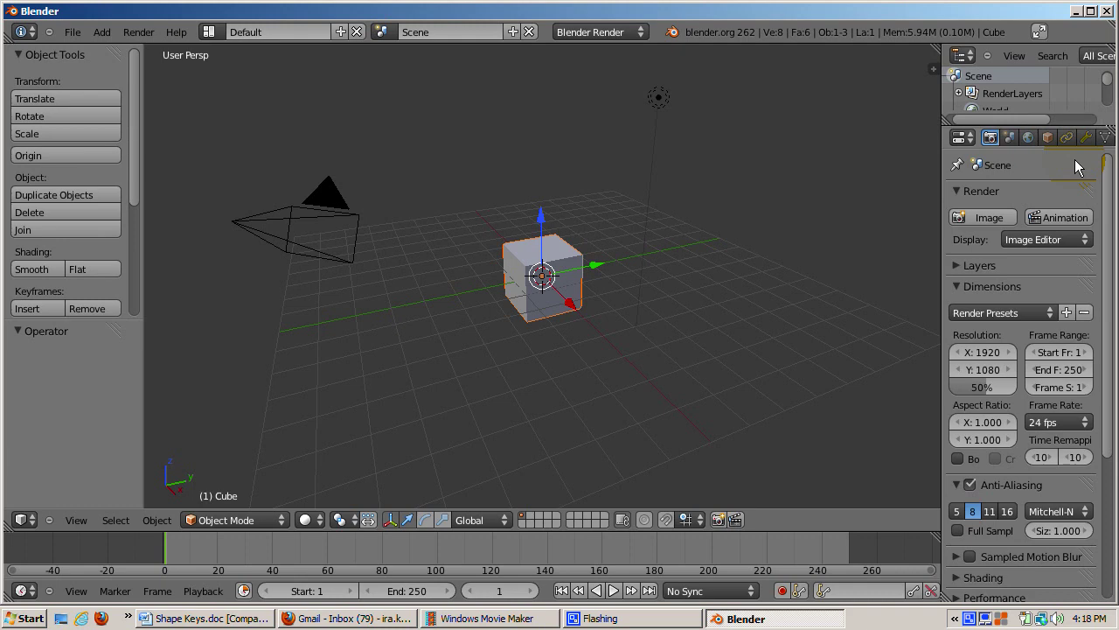
- Show the Cube's Object Data properties, with its empty Shape Keys list
left_click(1106, 137)
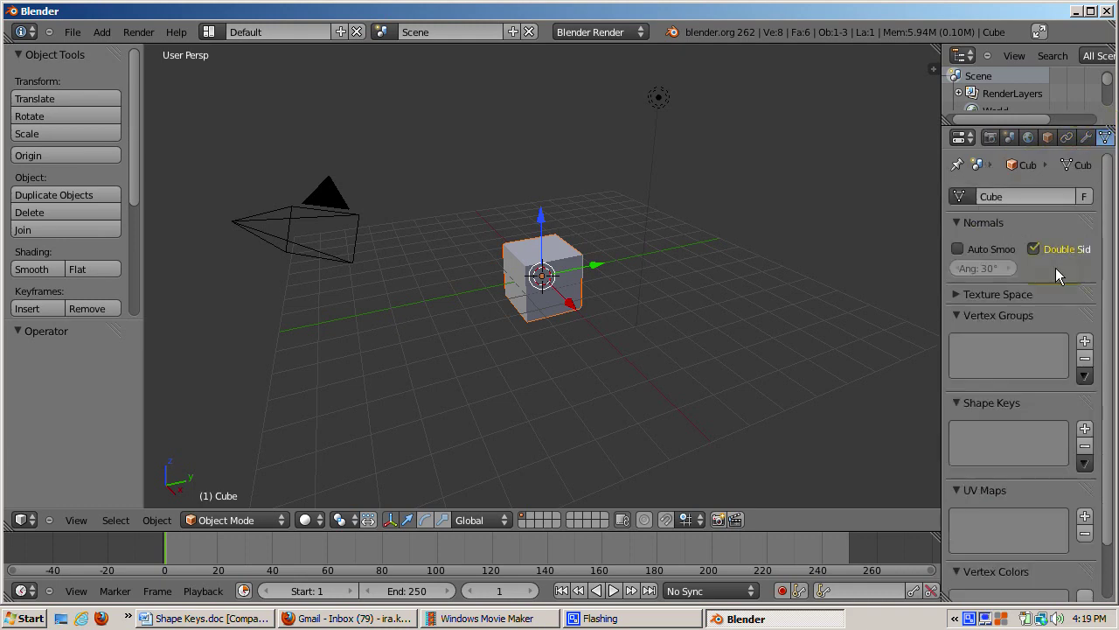
- Add the Basis and Key 1 shape keys and collapse the Vertex Groups panel
left_click(1085, 431)
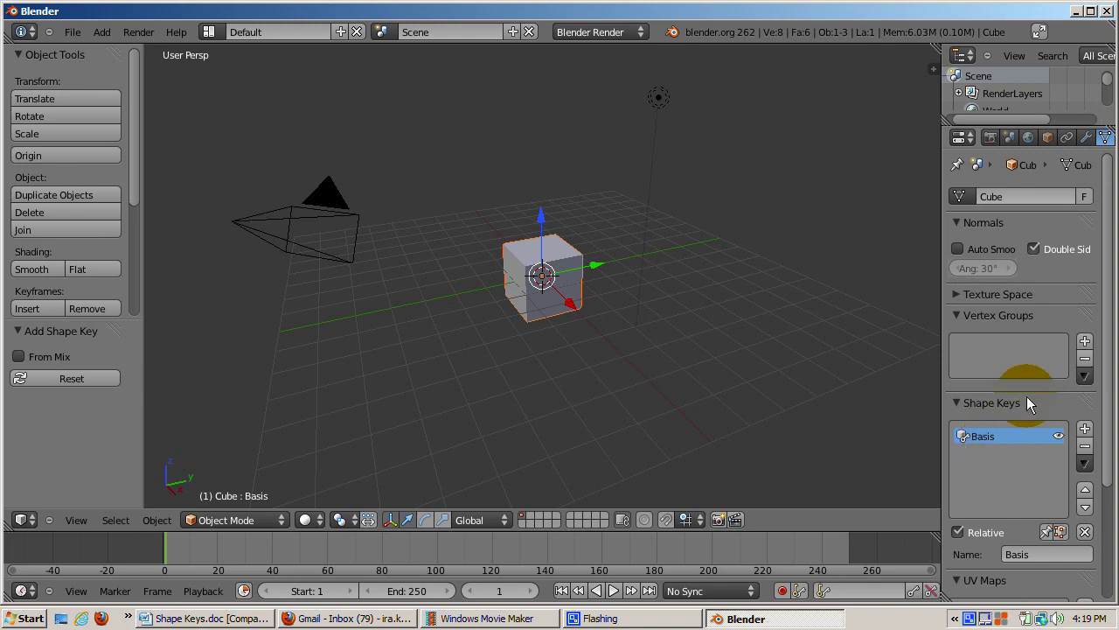
left_click(956, 316)
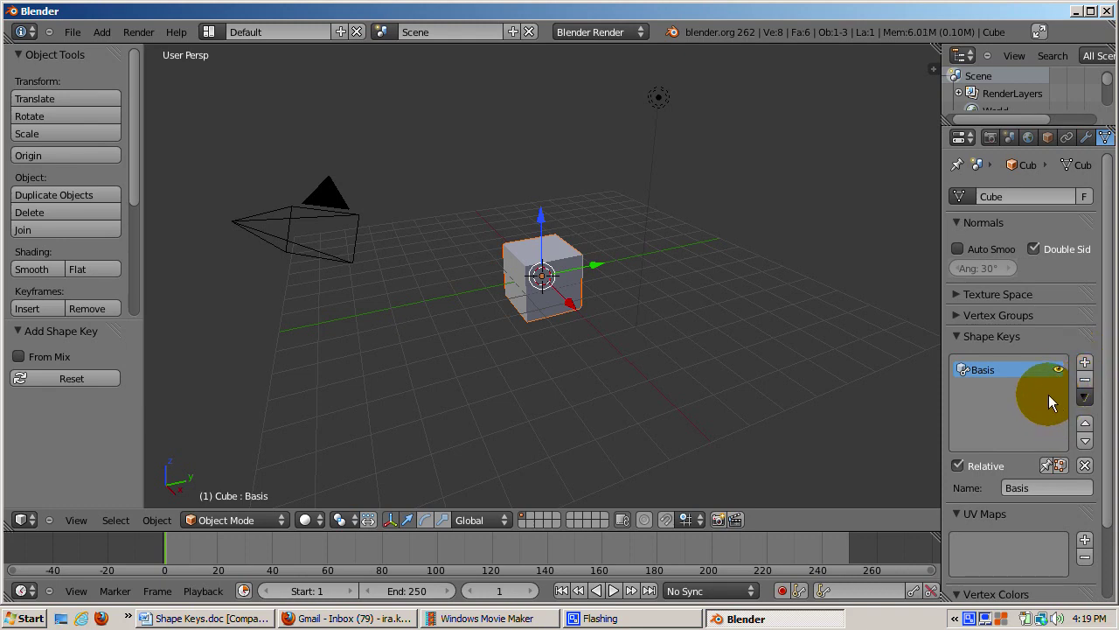
left_click(1085, 363)
- Rename the new shape key to 'Pyramid'
left_click(1038, 487)
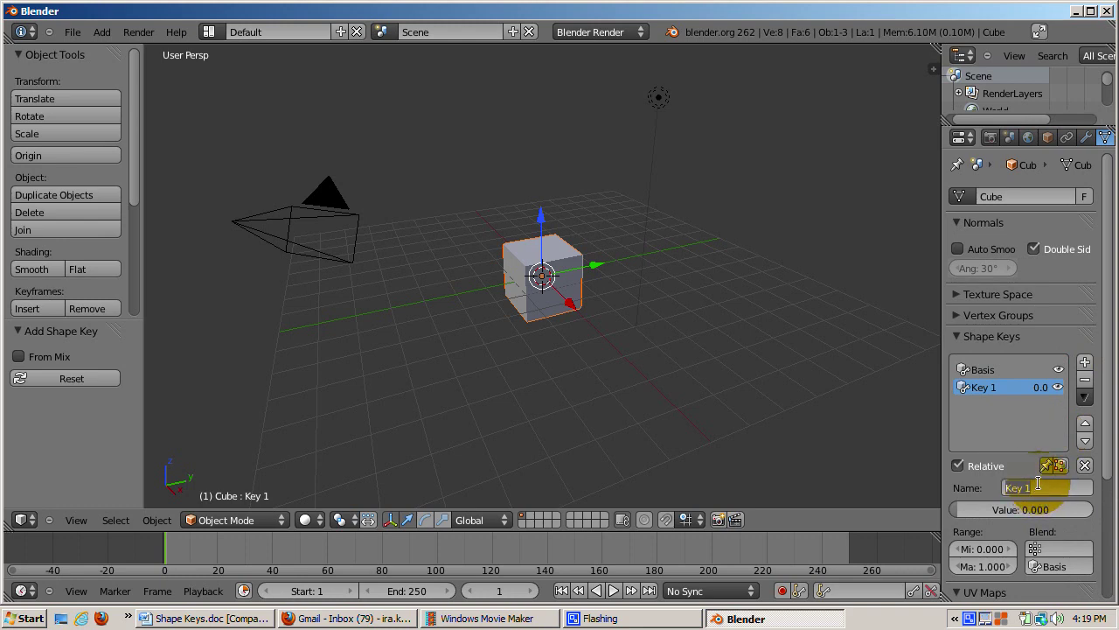
type("Pyramid")
key("Return")
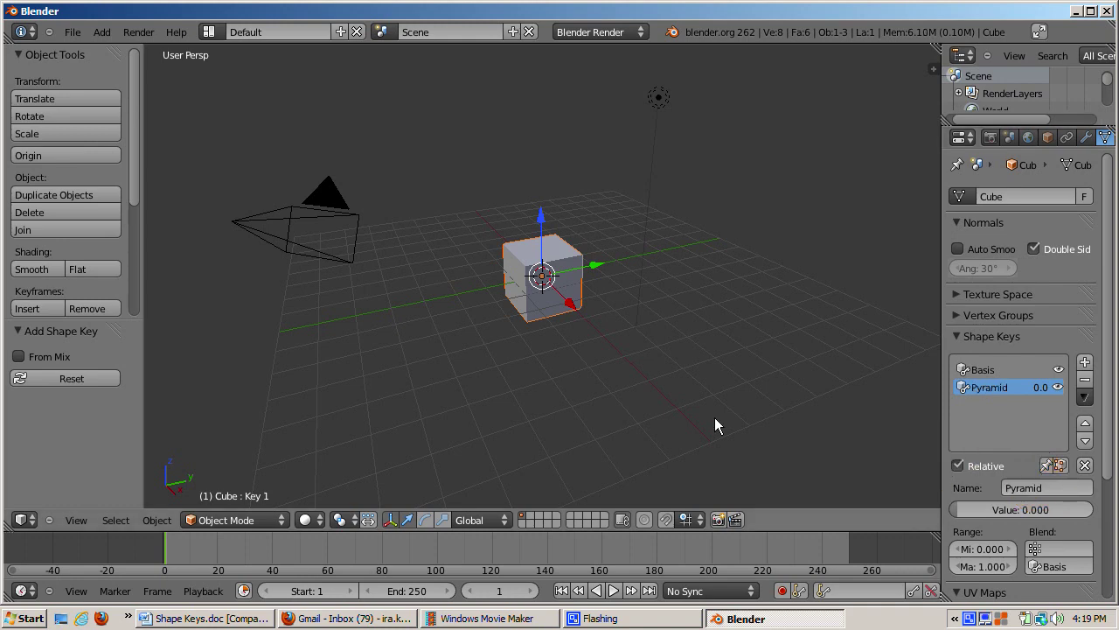
- In Edit Mode, box-select the four top vertices and scale them down to about 0.249
key("Tab")
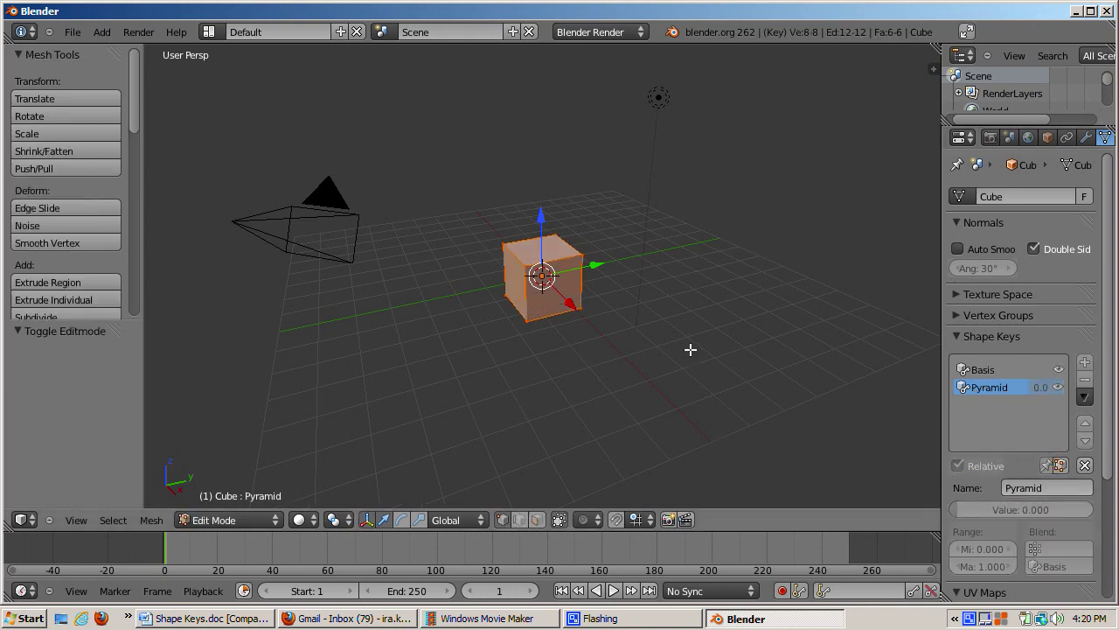
key("a")
left_click(480, 217)
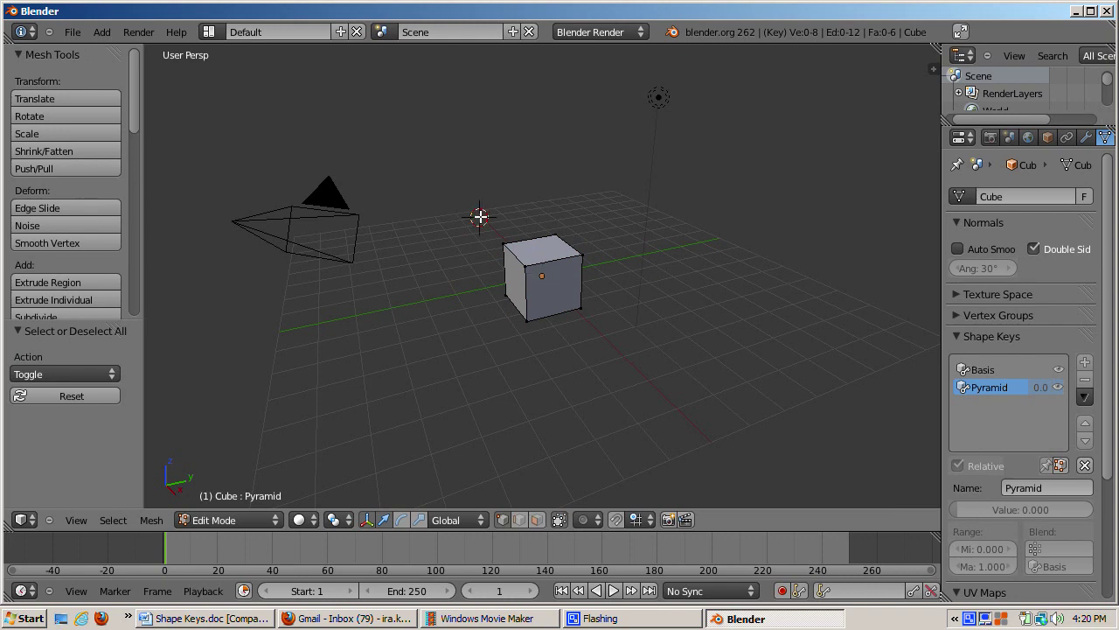
key("b")
left_click_drag(480, 218, 611, 272)
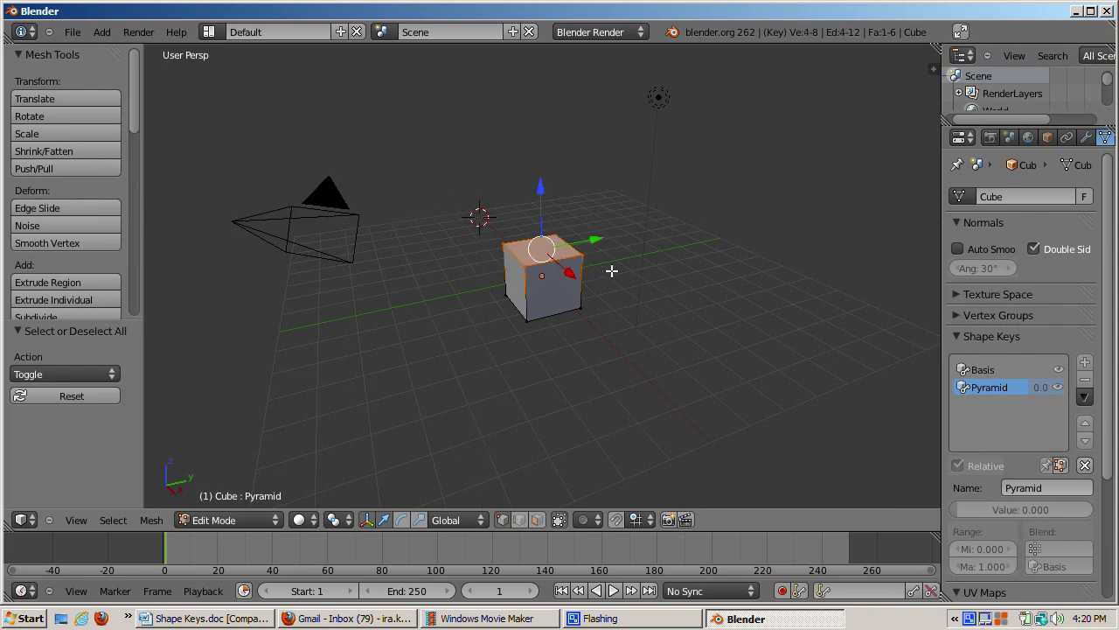
key("s")
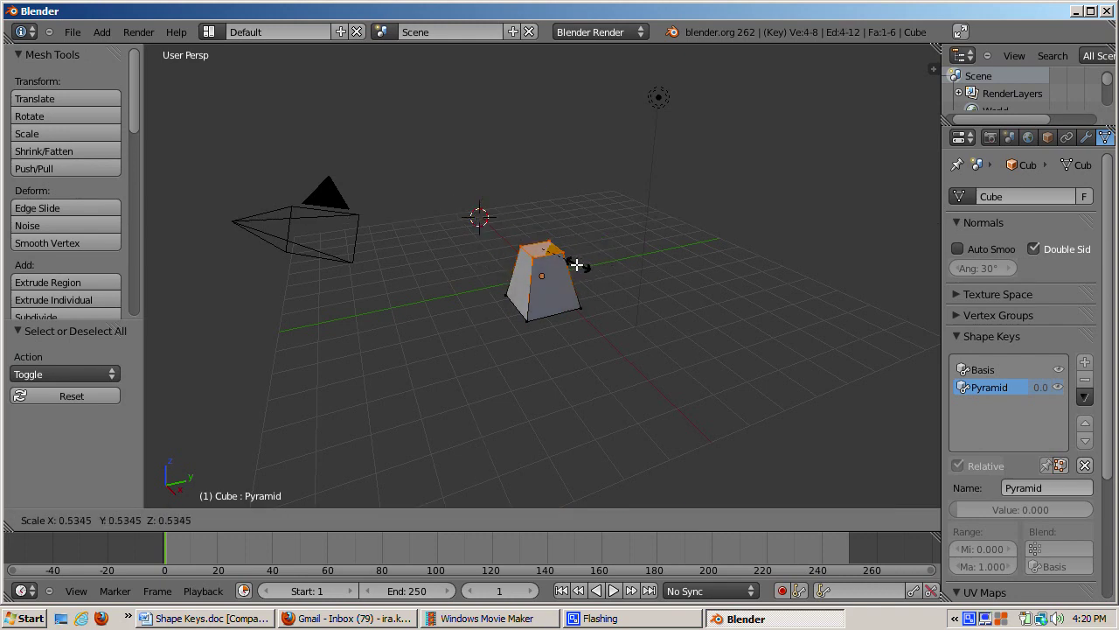
left_click(560, 259)
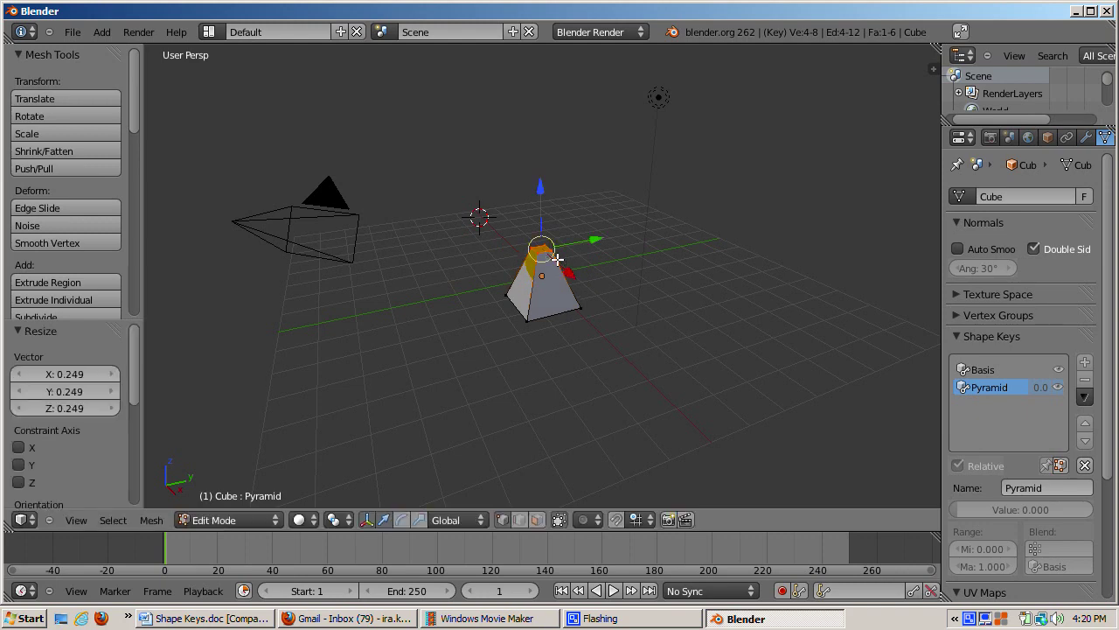
key("Tab")
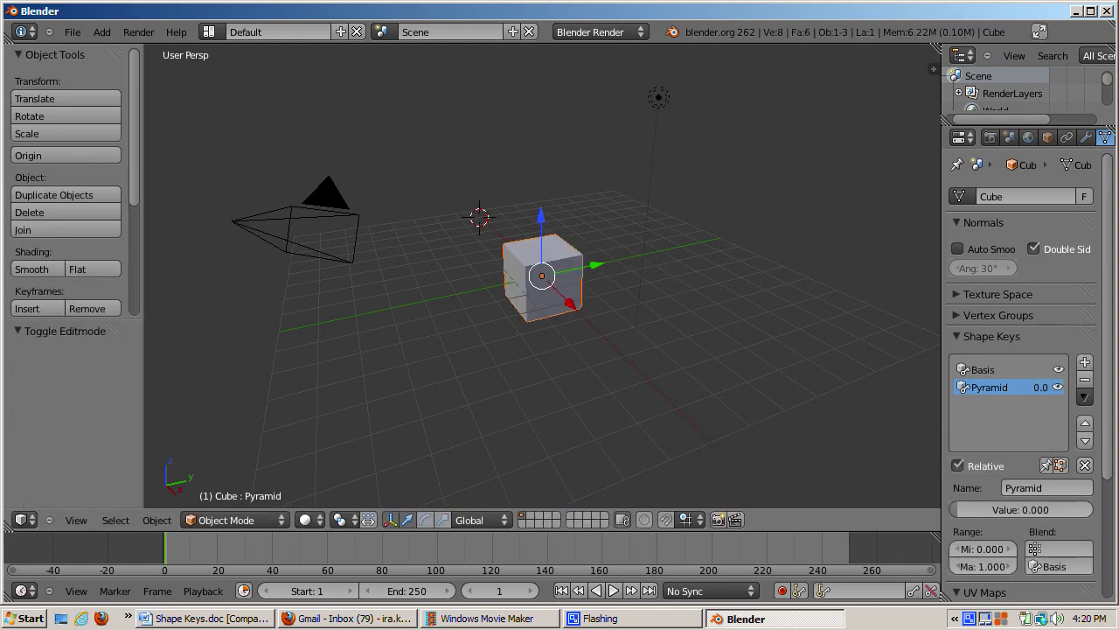
- Toggle the Pyramid shape preview on and off twice, leaving the cube in its original shape
left_click(1050, 468)
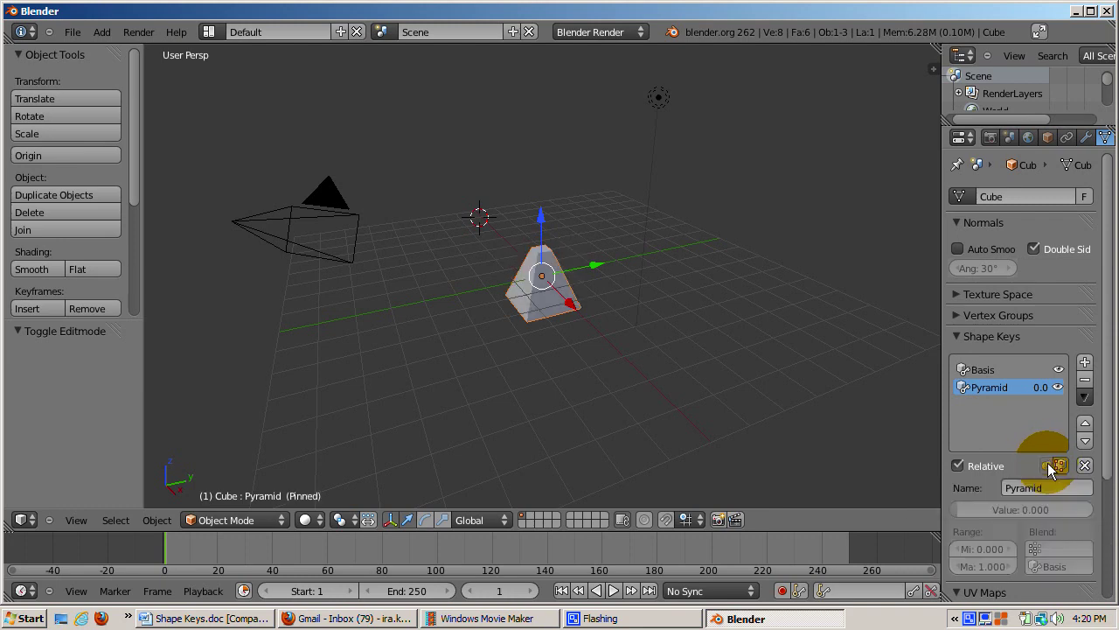
left_click(1047, 468)
left_click(1048, 466)
left_click(1049, 466)
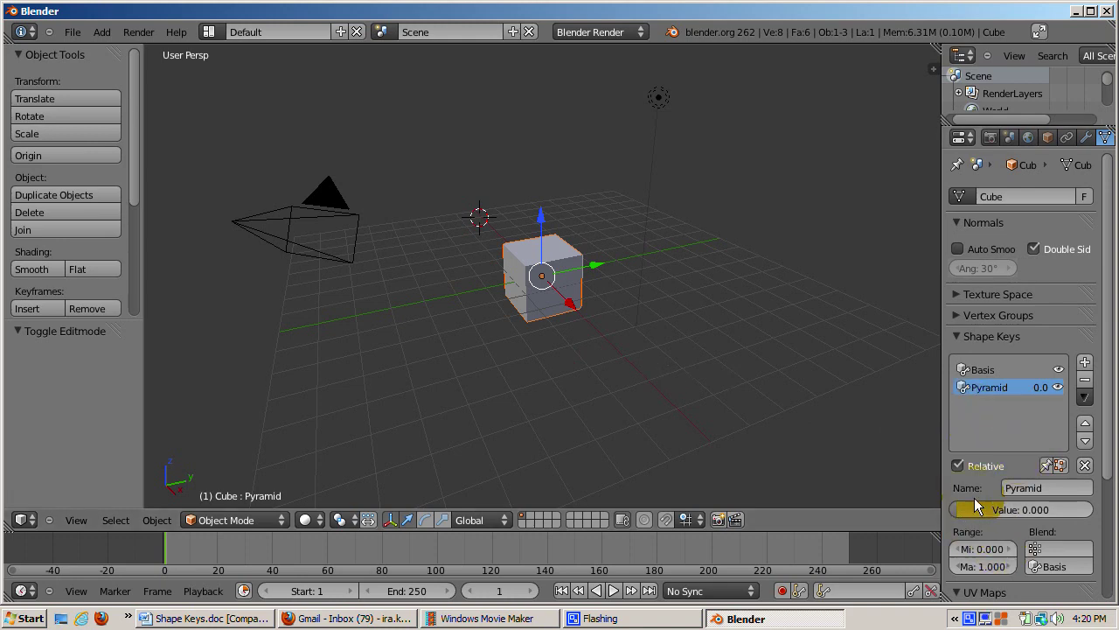
mouse_move(954, 510)
left_mouse_down()
mouse_move(1088, 507)
mouse_move(972, 516)
mouse_move(1057, 498)
mouse_move(1104, 507)
mouse_move(957, 509)
left_mouse_up()
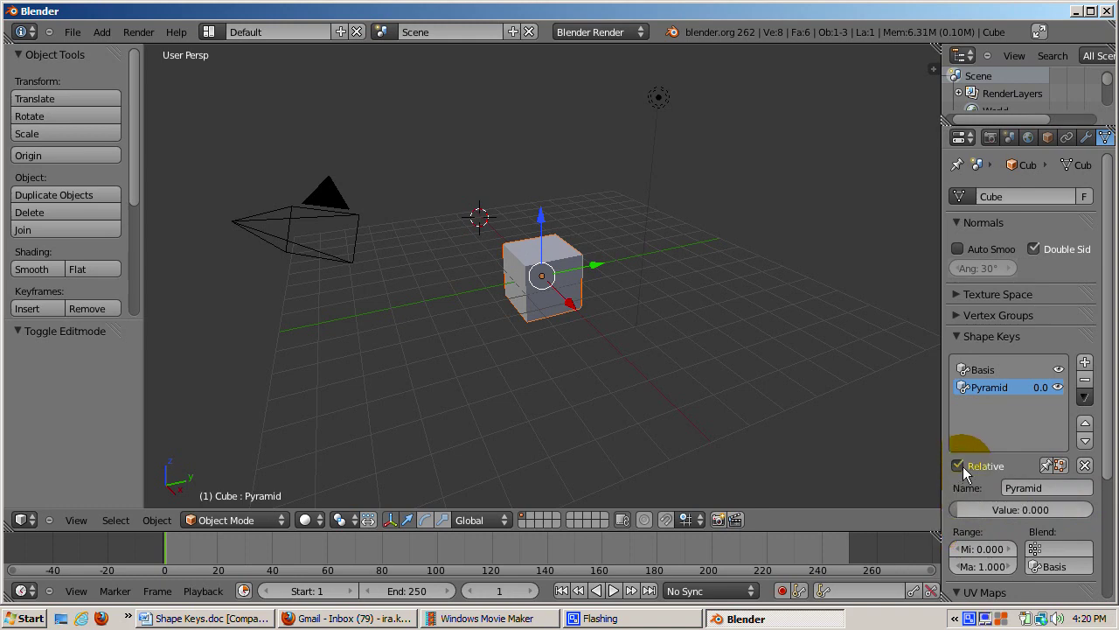
left_click_drag(957, 507, 904, 525)
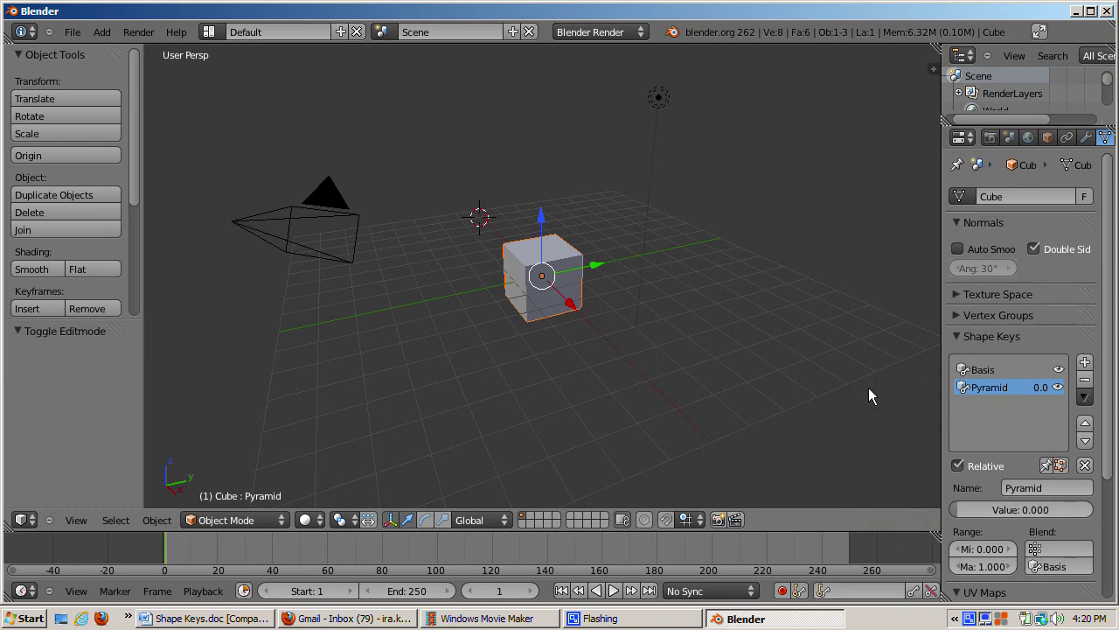
left_click_drag(952, 502, 927, 525)
- Set the Pyramid key's range from -1 to 2 and drag its value to about -0.242
left_click(974, 429)
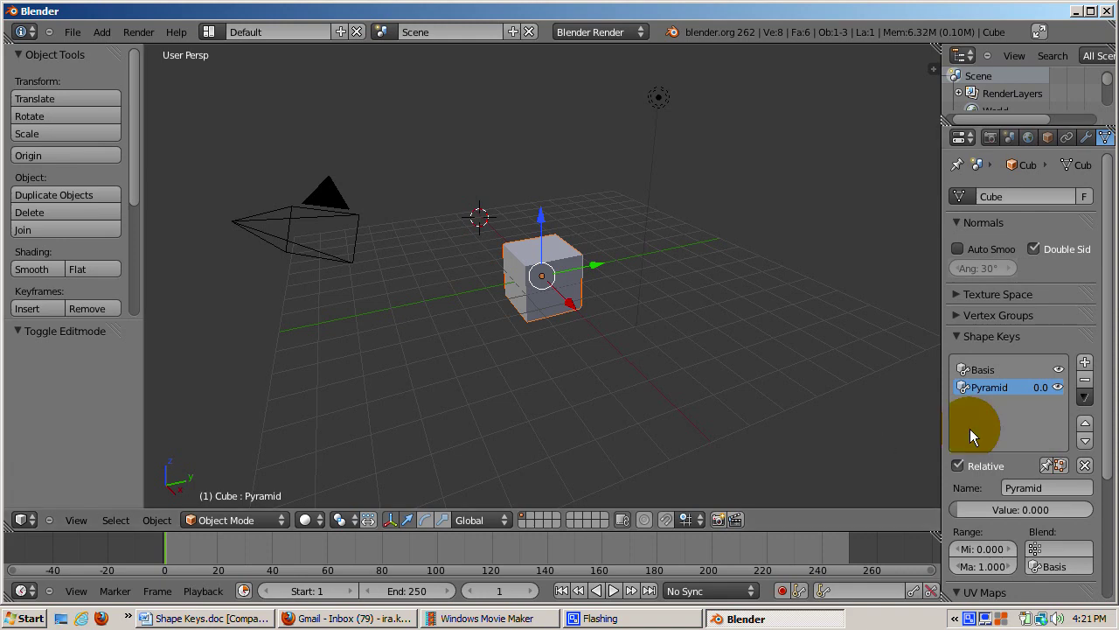
left_click(982, 548)
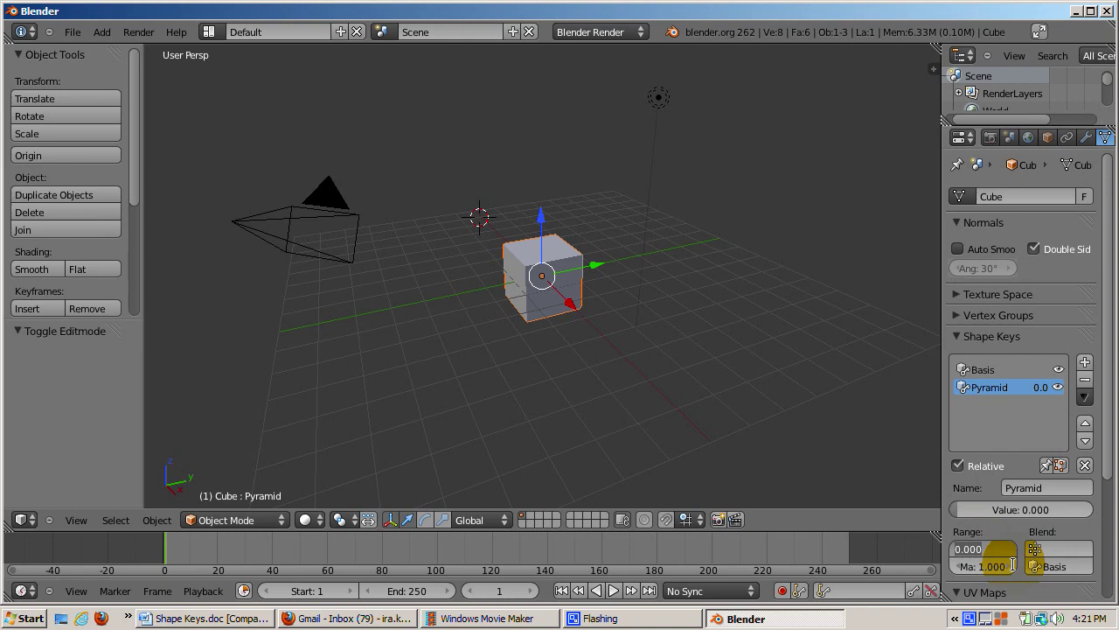
type("1")
key("Return")
scroll(998, 570, "up", 1, "ctrl")
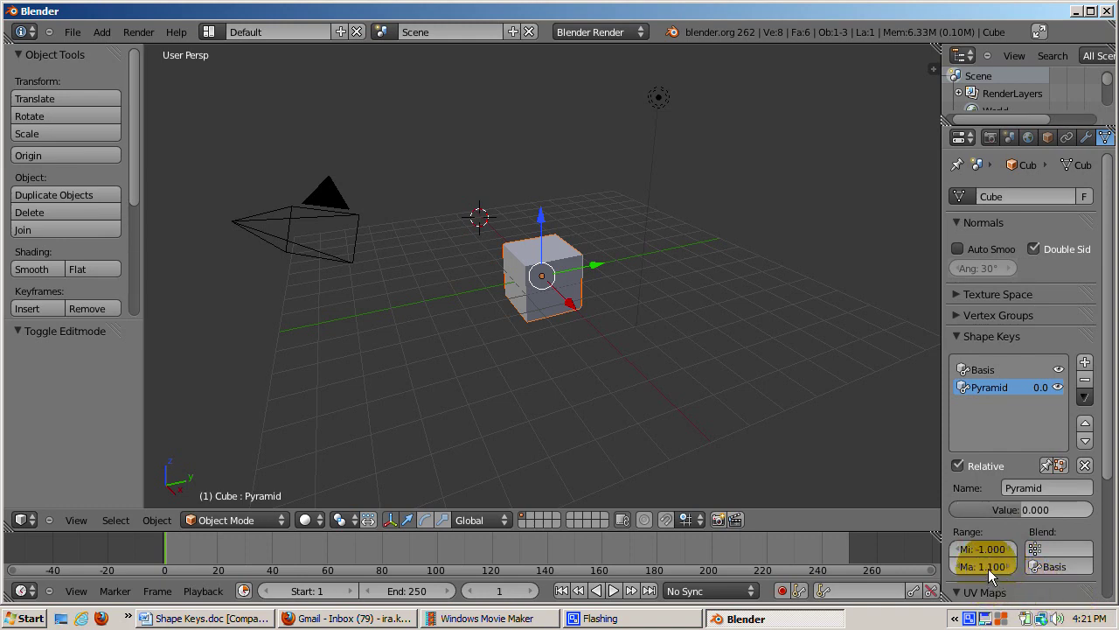
left_click(988, 569)
type("2")
key("Return")
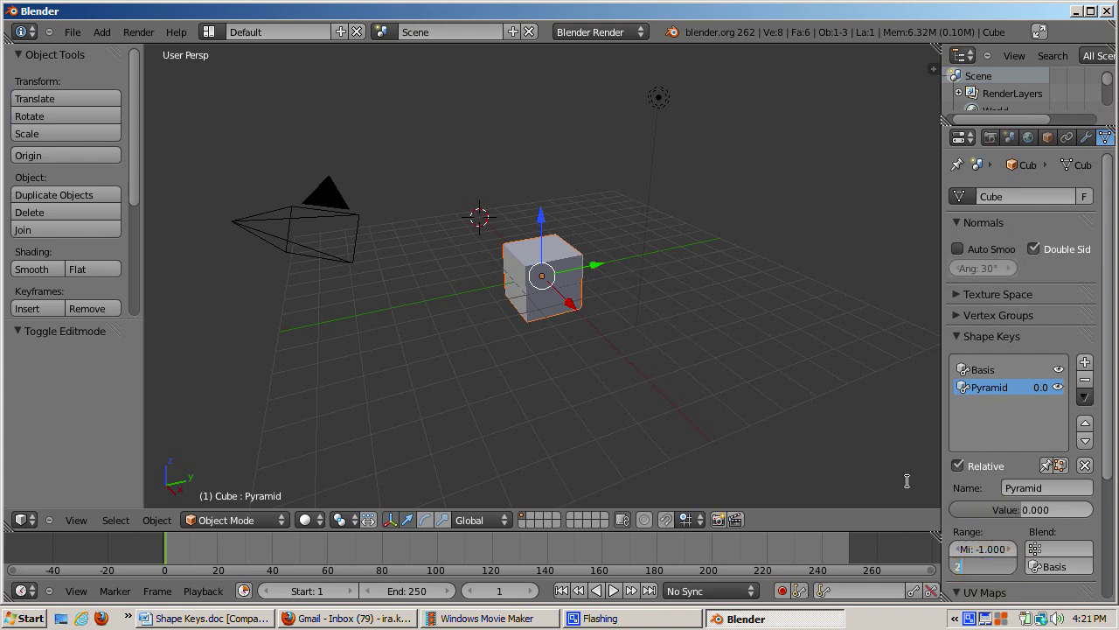
left_click_drag(998, 504, 1095, 506)
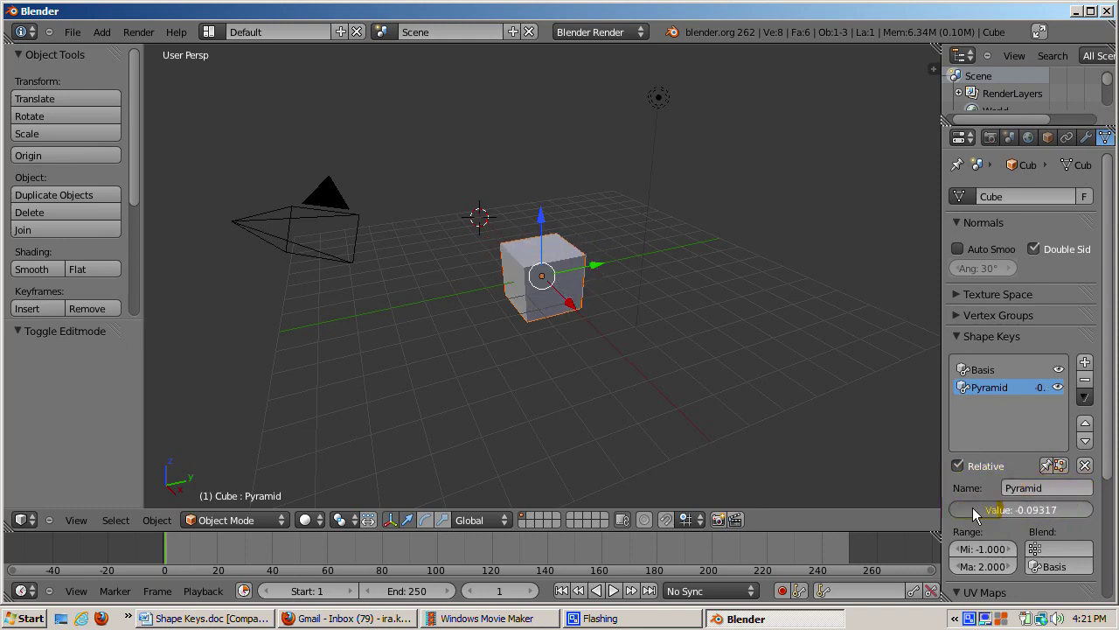
mouse_move(977, 515)
left_mouse_down()
mouse_move(944, 523)
mouse_move(1071, 514)
mouse_move(943, 532)
mouse_move(1114, 511)
mouse_move(958, 515)
left_mouse_up()
- Push Pyramid toward an inverted pyramid, then add a third shape key named 'Stretch'
left_click(991, 546)
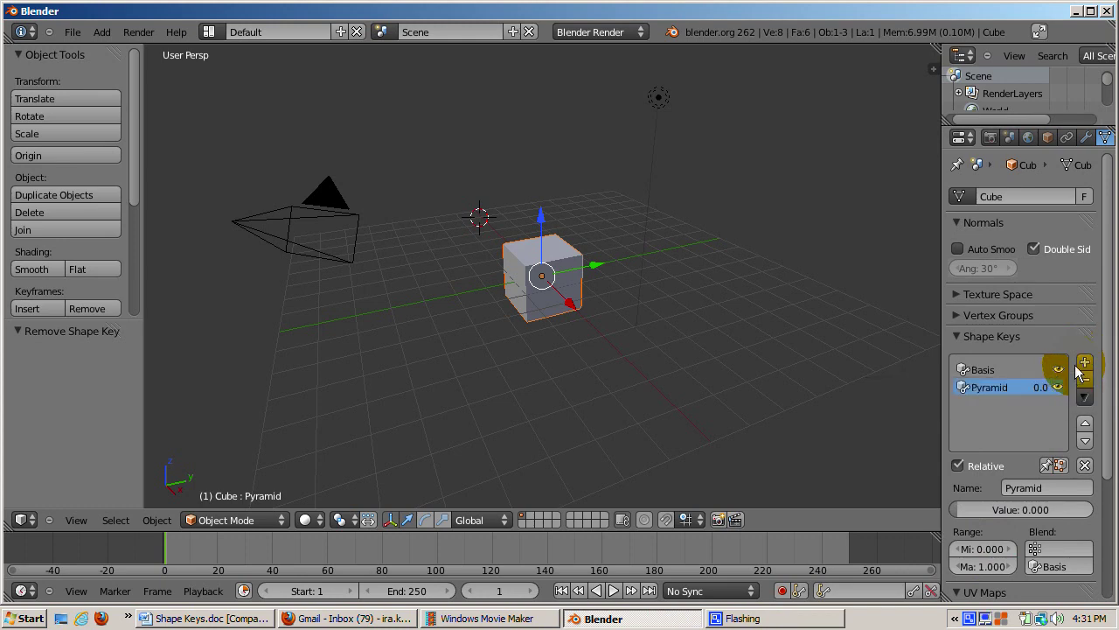
left_click(1085, 366)
left_click(1043, 486)
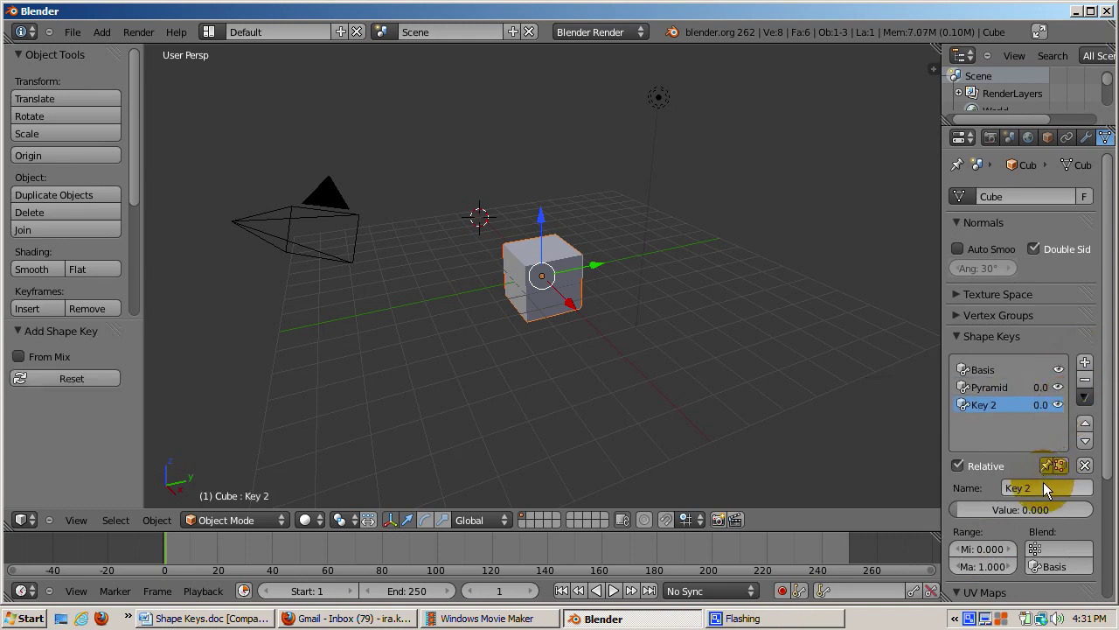
type("Stretch")
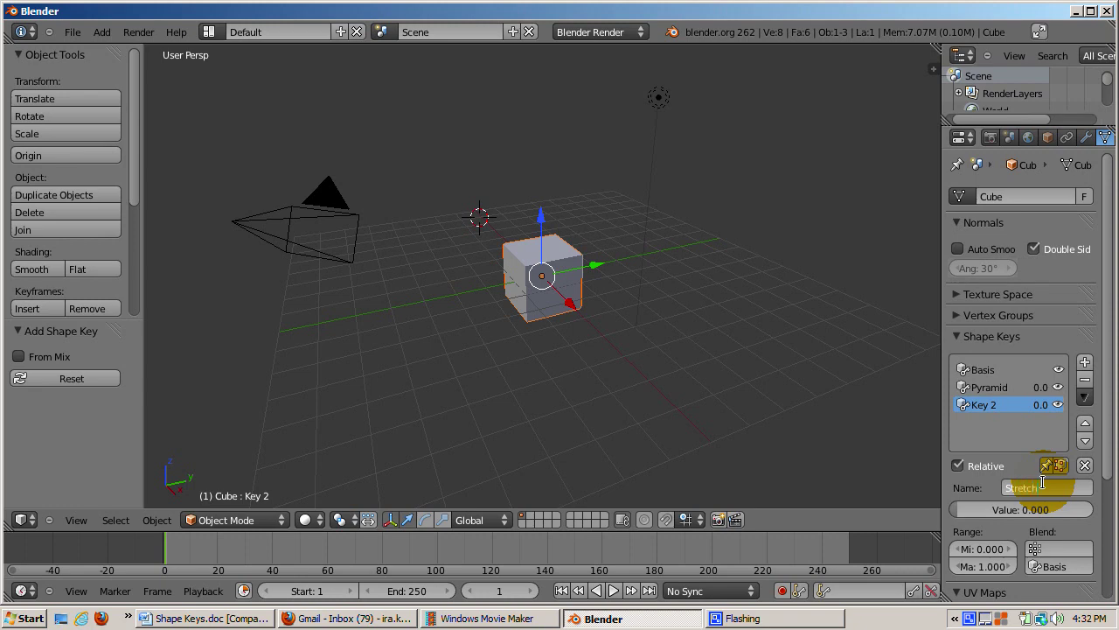
key("Return")
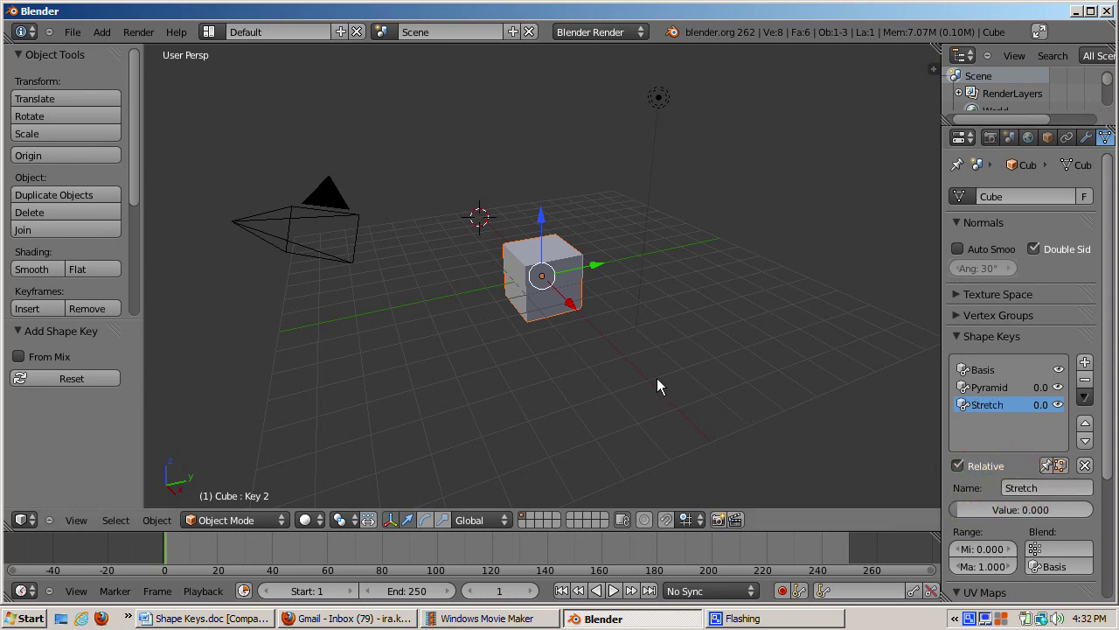
- In Edit Mode face select, move the cube's front face 3.65 units along X
key("Tab")
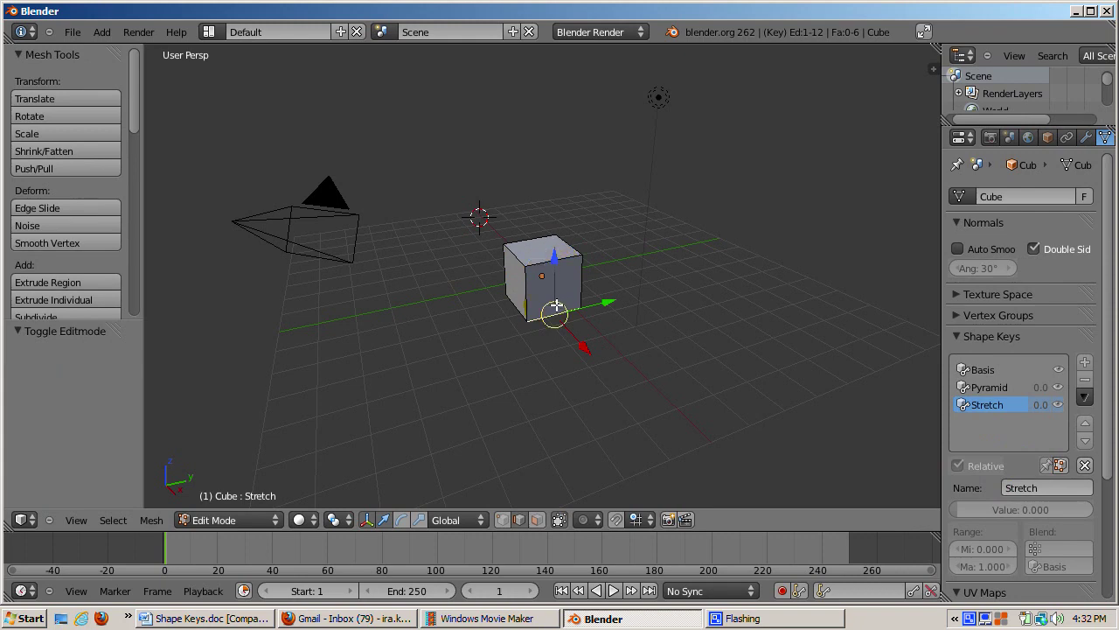
key("ctrl+Tab")
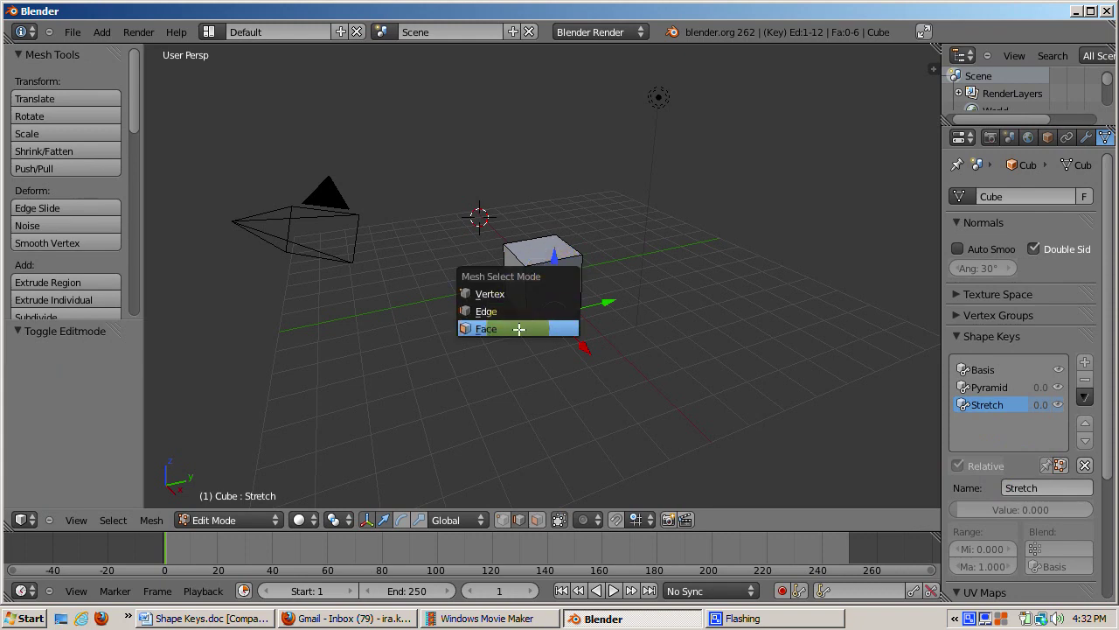
left_click(555, 328)
right_click(558, 291)
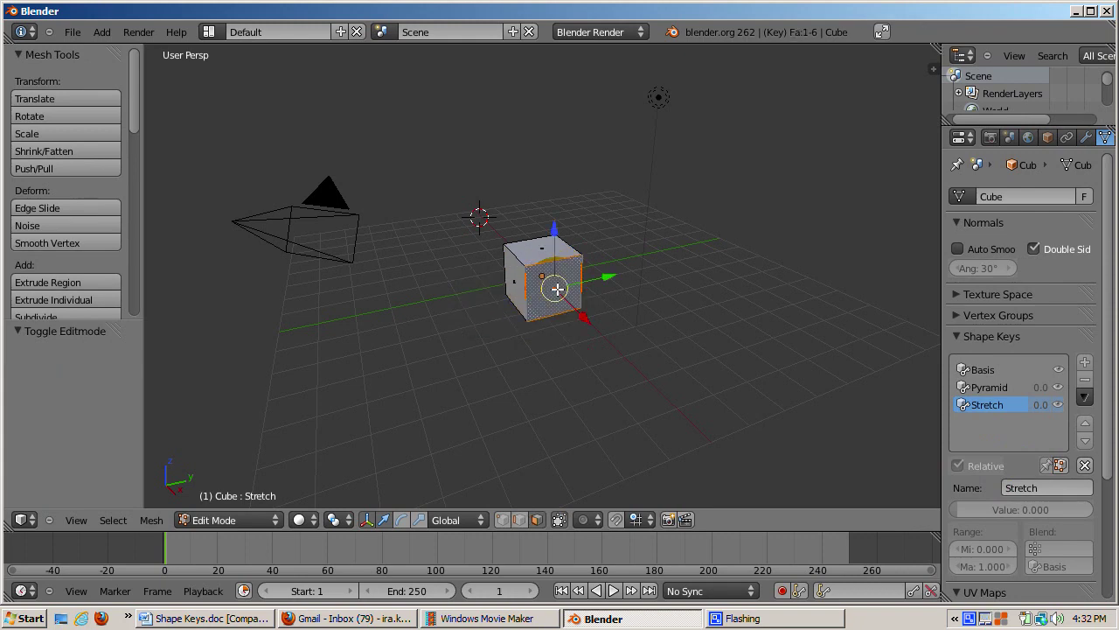
key("g")
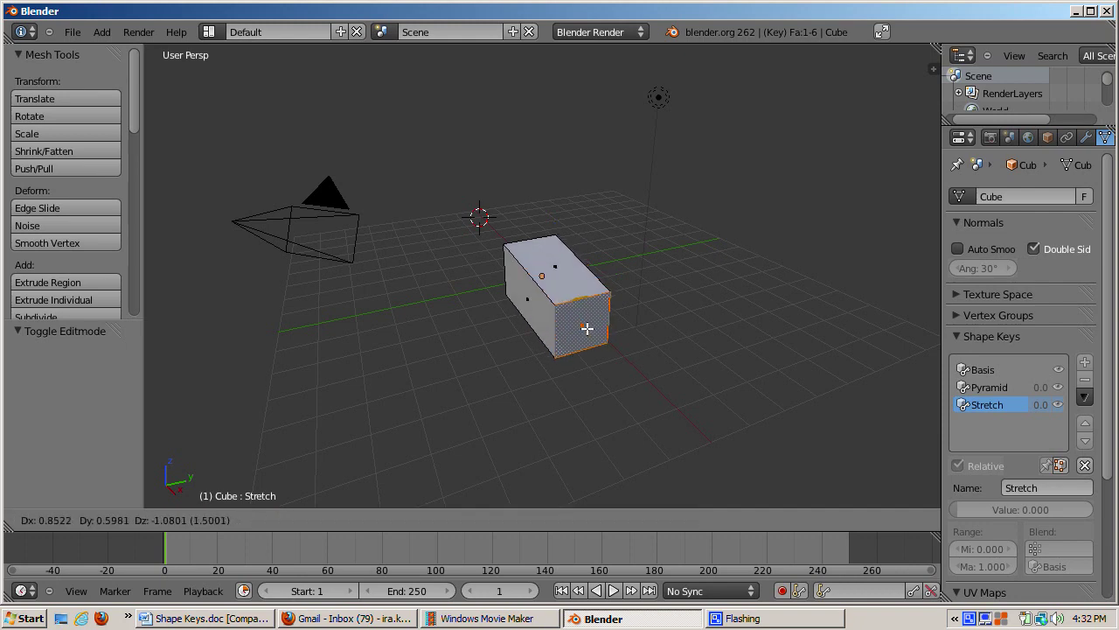
key("x")
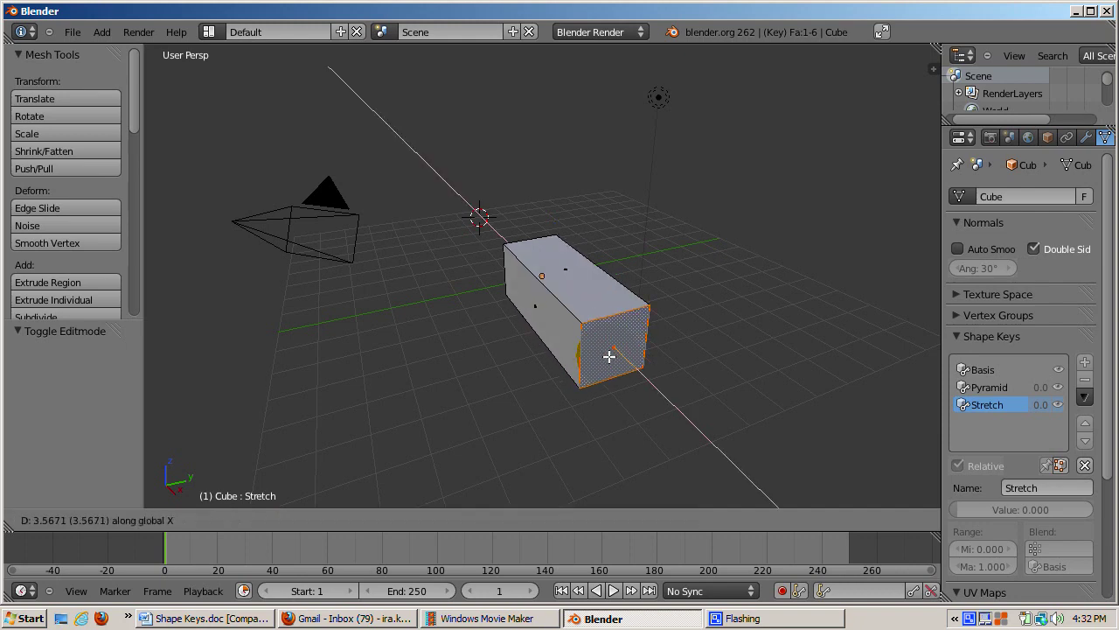
left_click(611, 355)
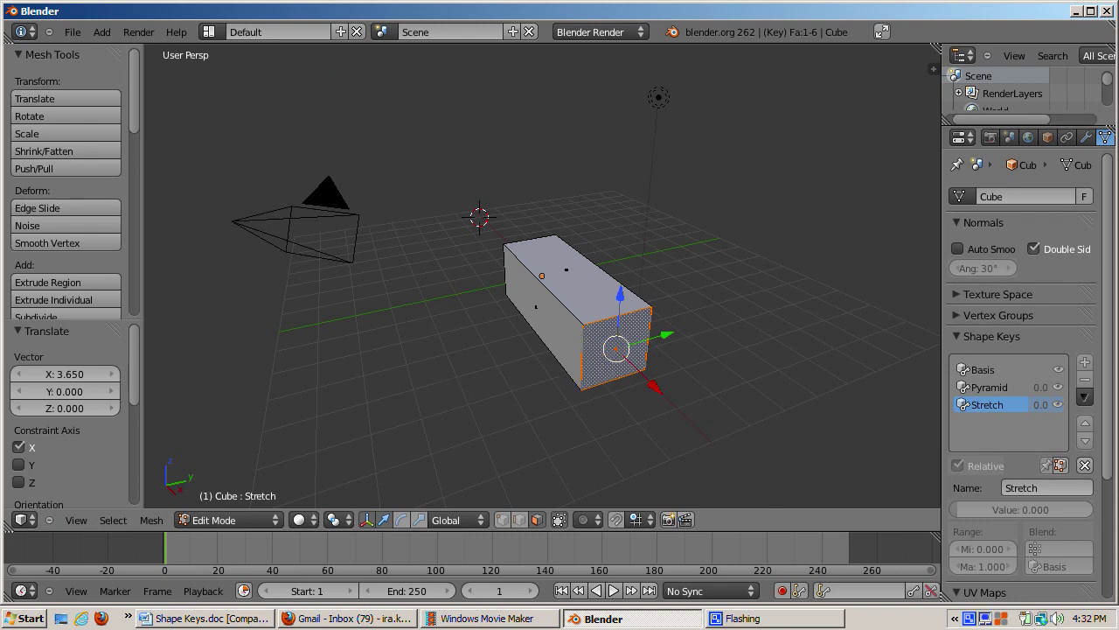
- Return to Object Mode and toggle the Stretch shape preview on and off twice
key("Tab")
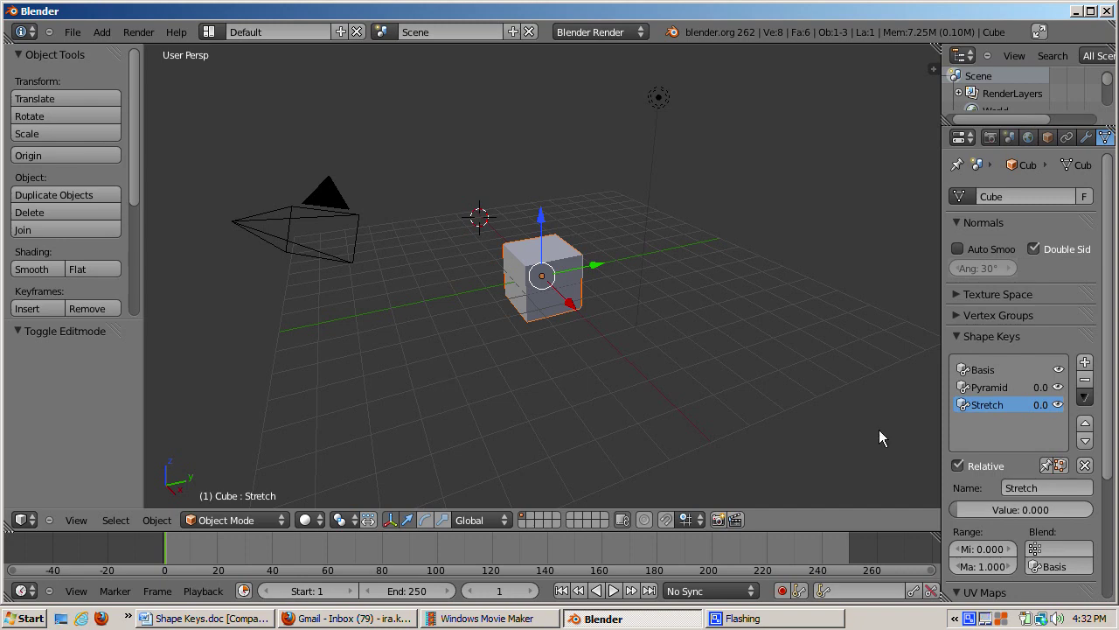
left_click(1046, 466)
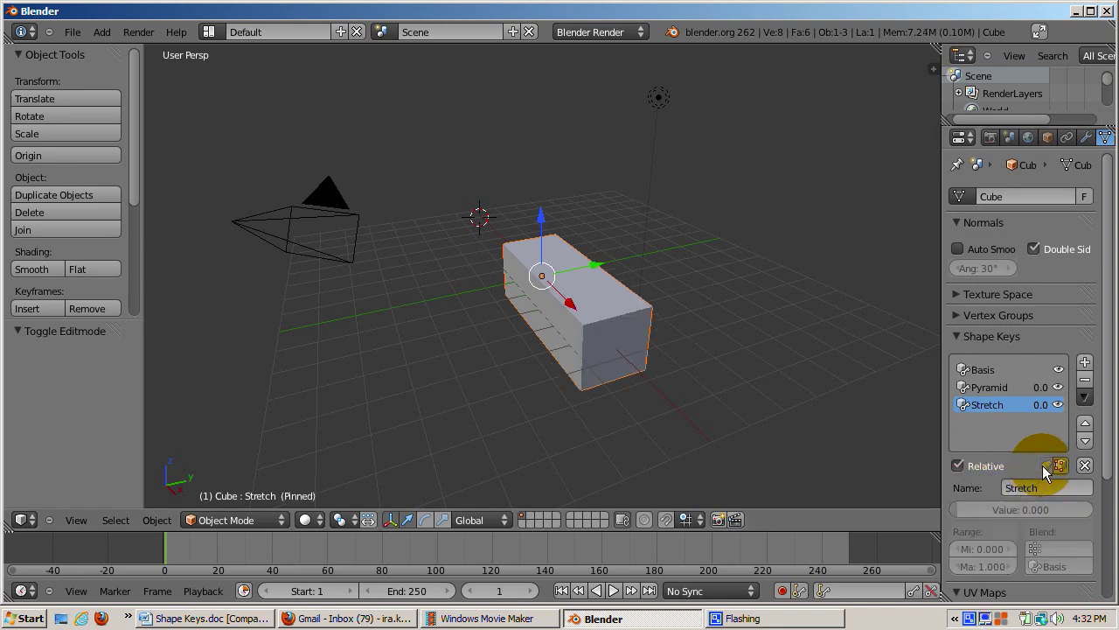
left_click(1046, 466)
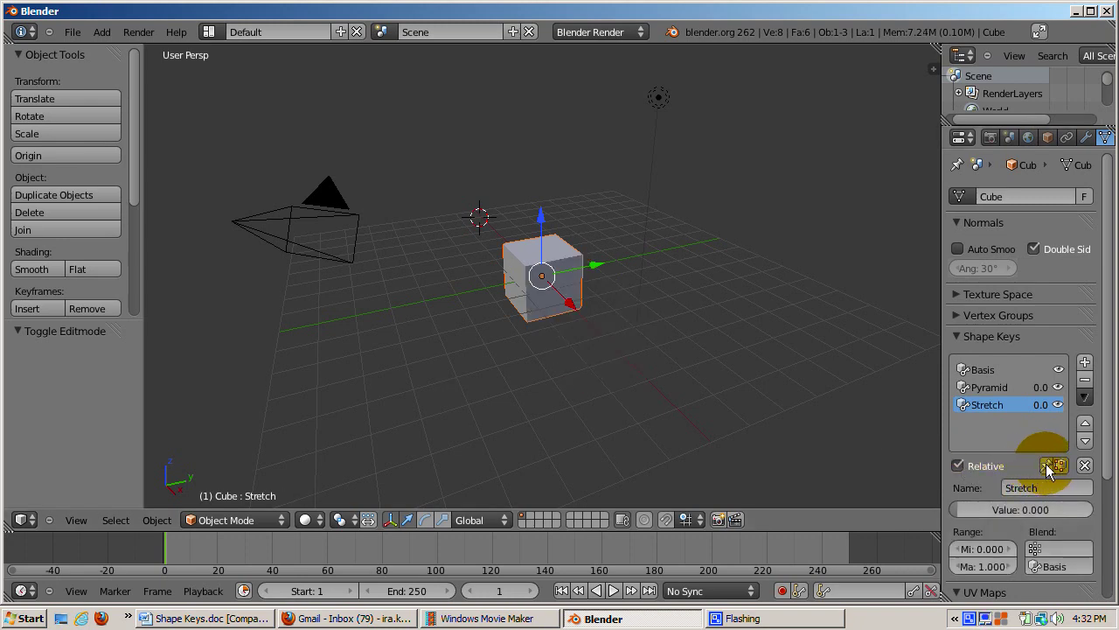
left_click(1048, 467)
left_click(1048, 466)
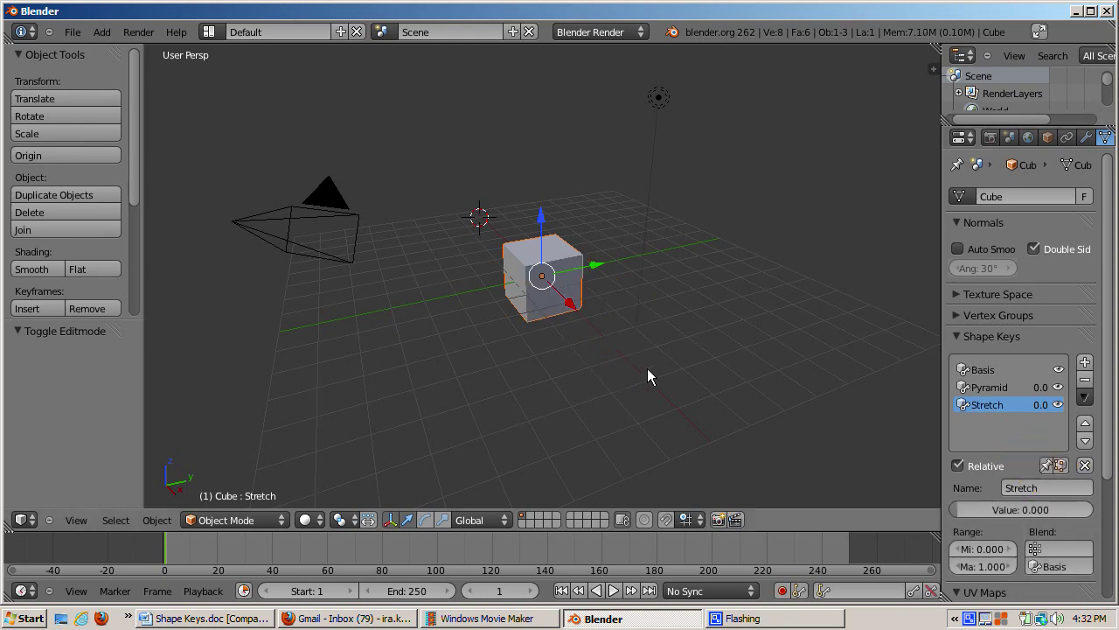
left_click(208, 29)
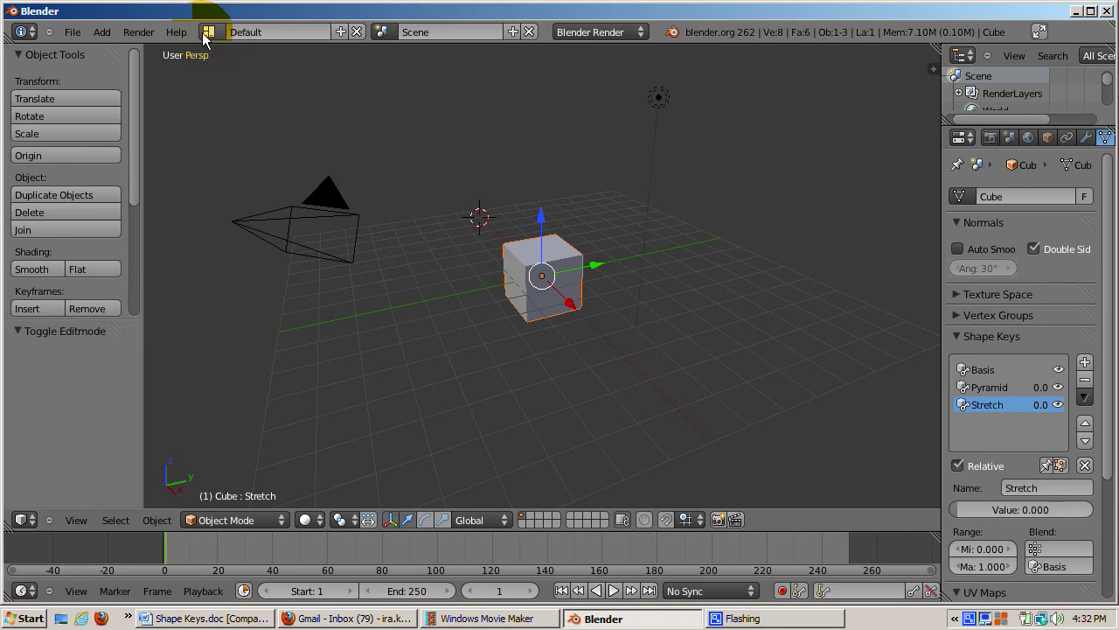
- Switch the screen to the Animation layout
left_click(207, 33)
left_click(222, 59)
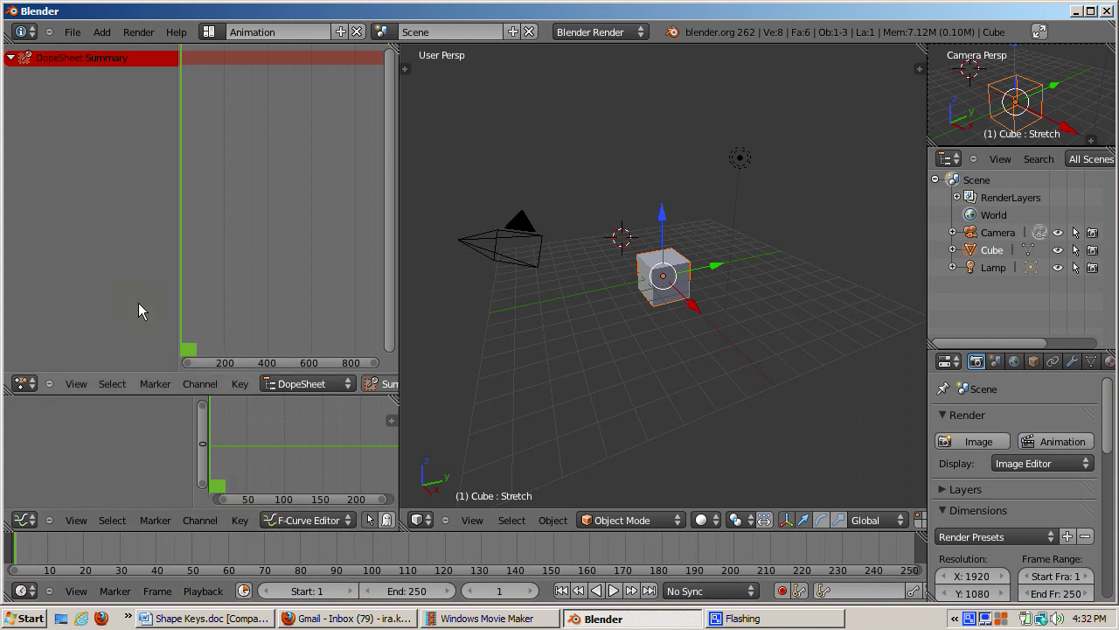
left_click(313, 387)
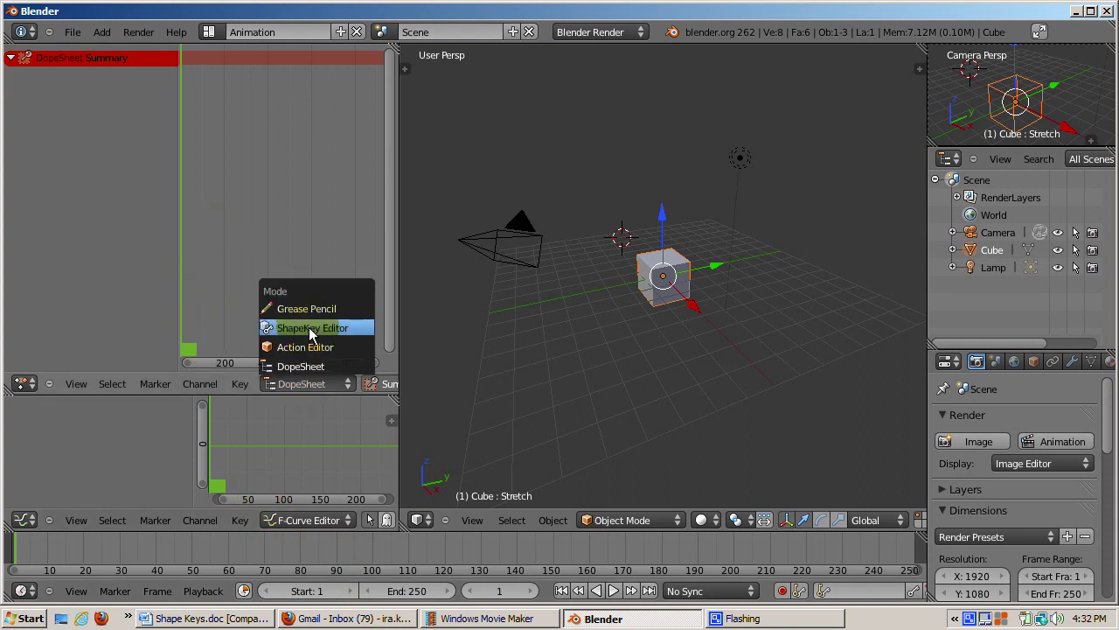
- Set the Dope Sheet mode to ShapeKey Editor
left_click(310, 329)
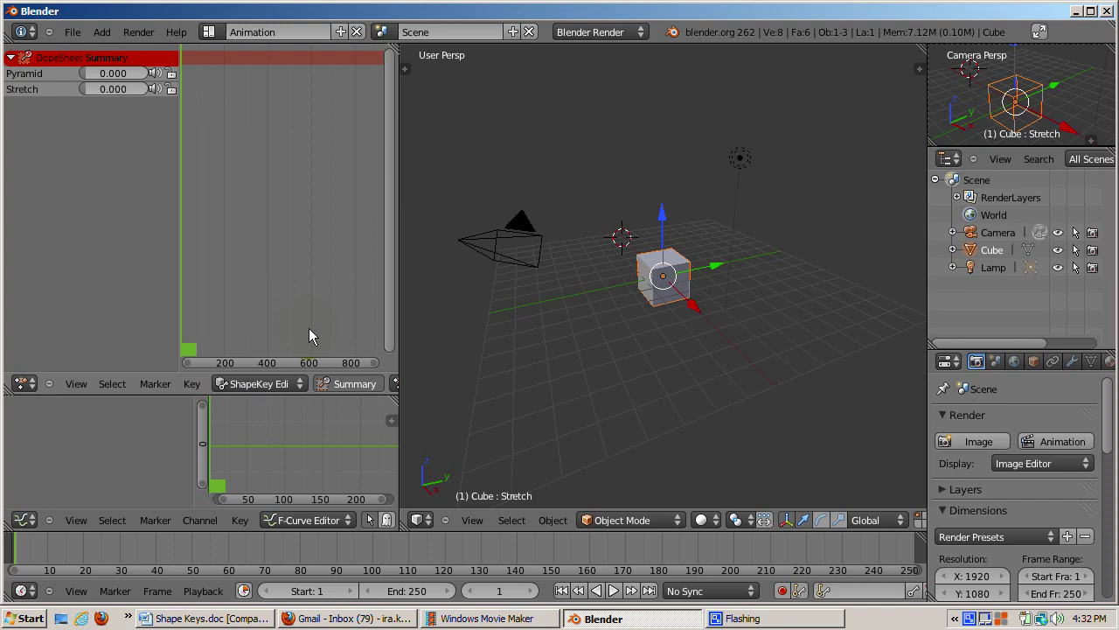
- Keyframe the Pyramid and Stretch values at 0.000 on frame 1
right_click(118, 81)
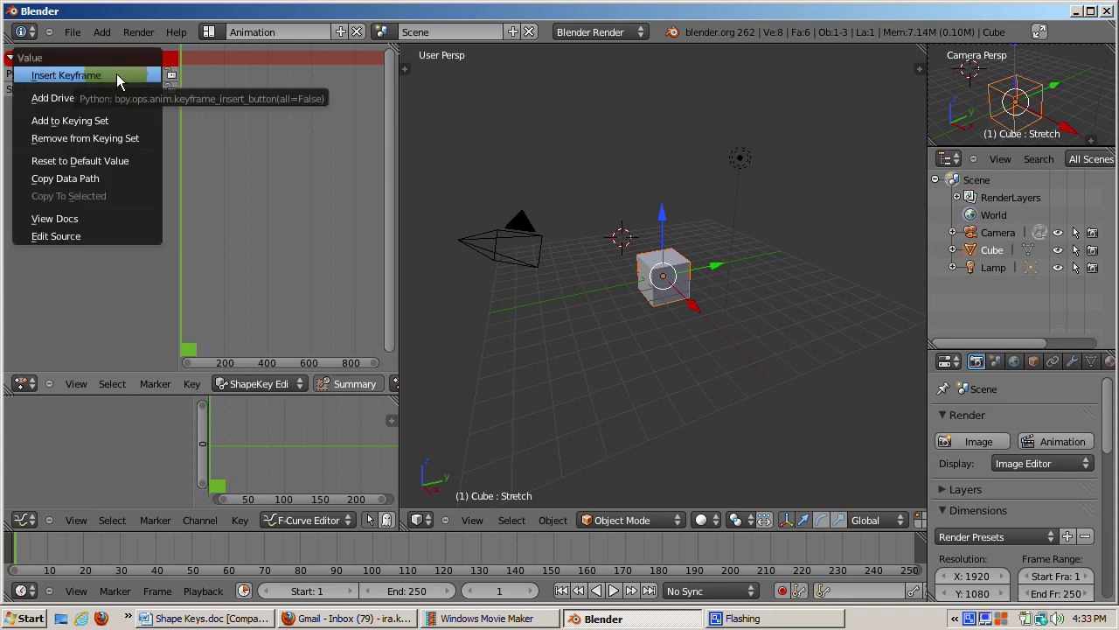
left_click(116, 75)
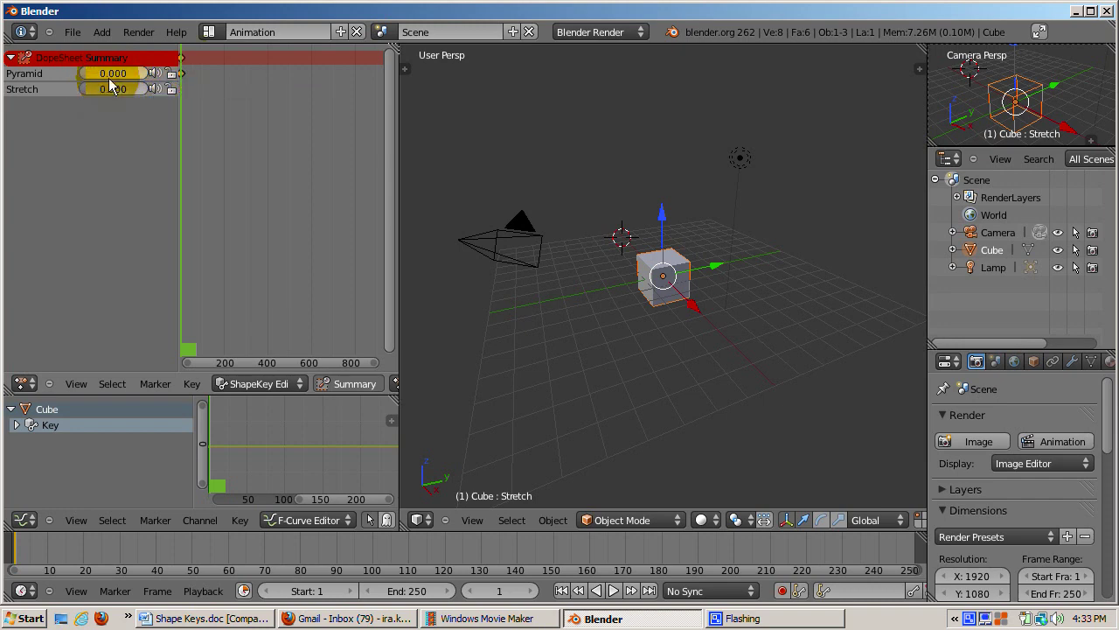
right_click(110, 85)
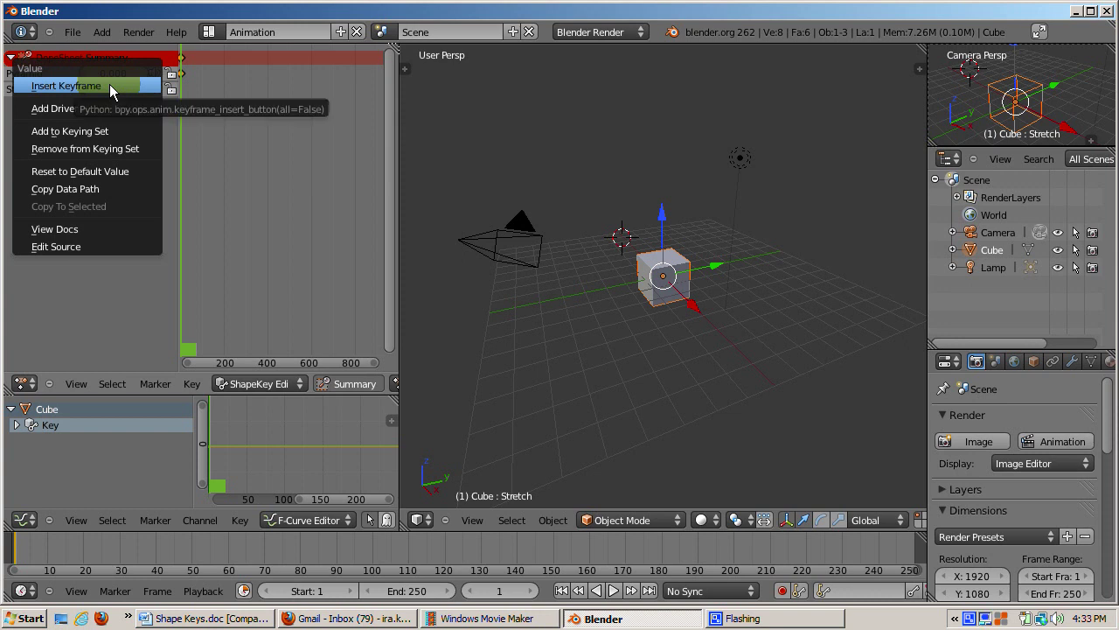
left_click(110, 85)
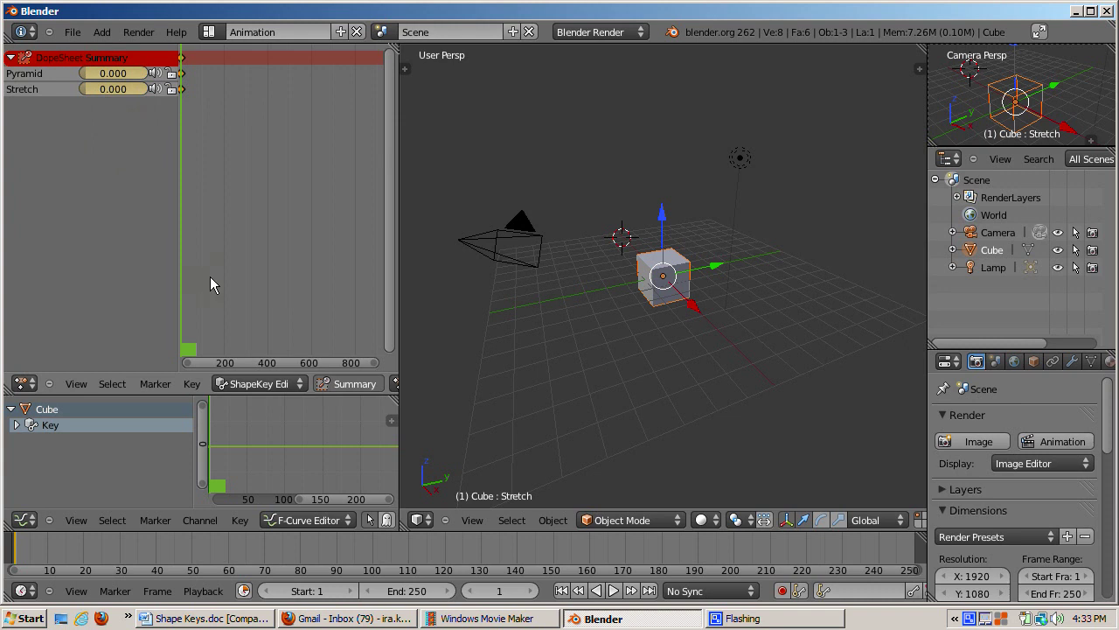
left_click(422, 590)
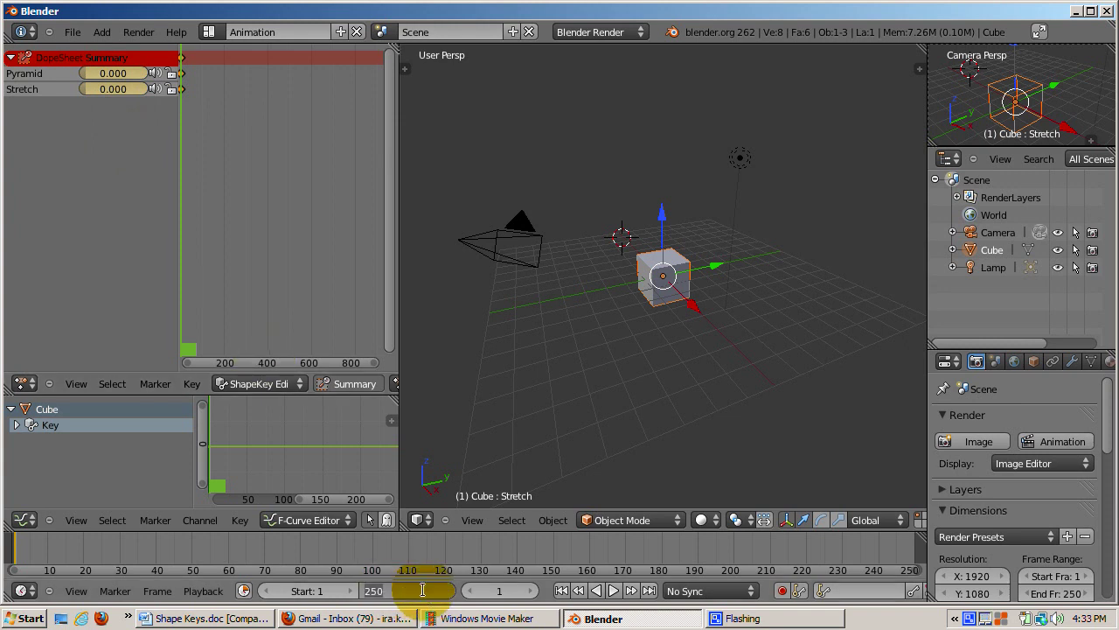
- Set the scene's end frame to 200
type("200")
key("Return")
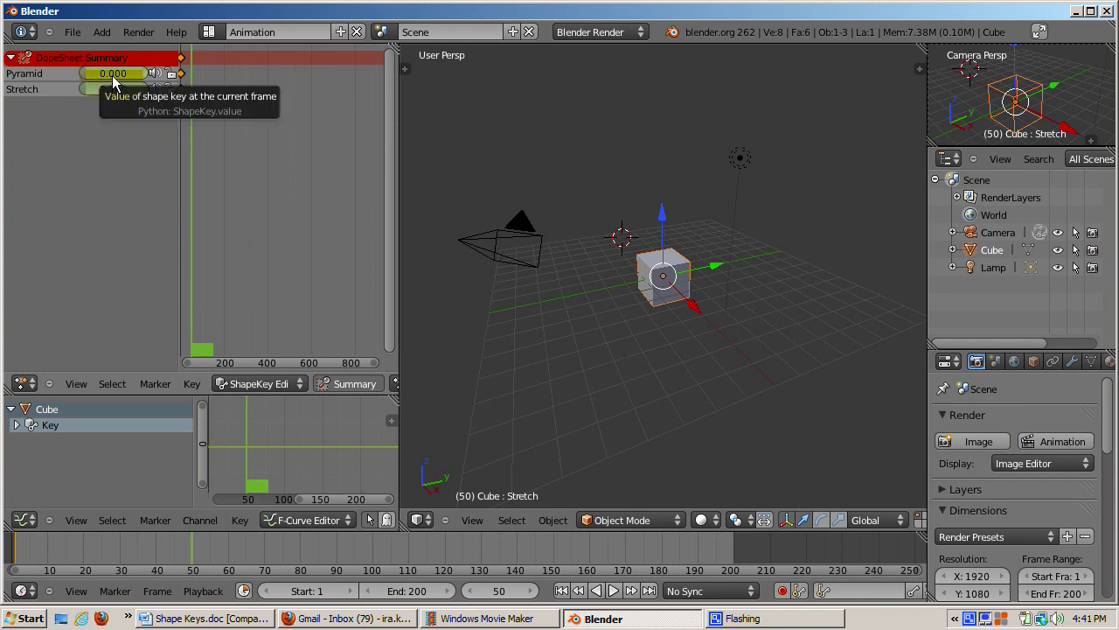
left_click(112, 74)
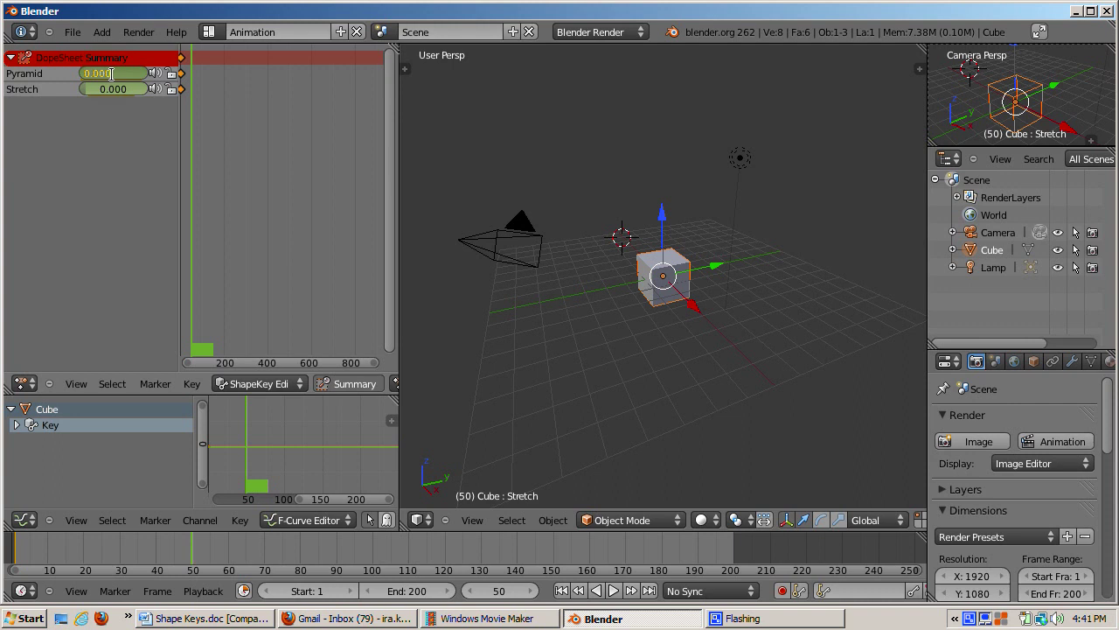
- Key Pyramid at 1.000 and Stretch at 0.000 on frame 50
type("1")
left_click(113, 70)
type("1")
key("Return")
left_click(121, 90)
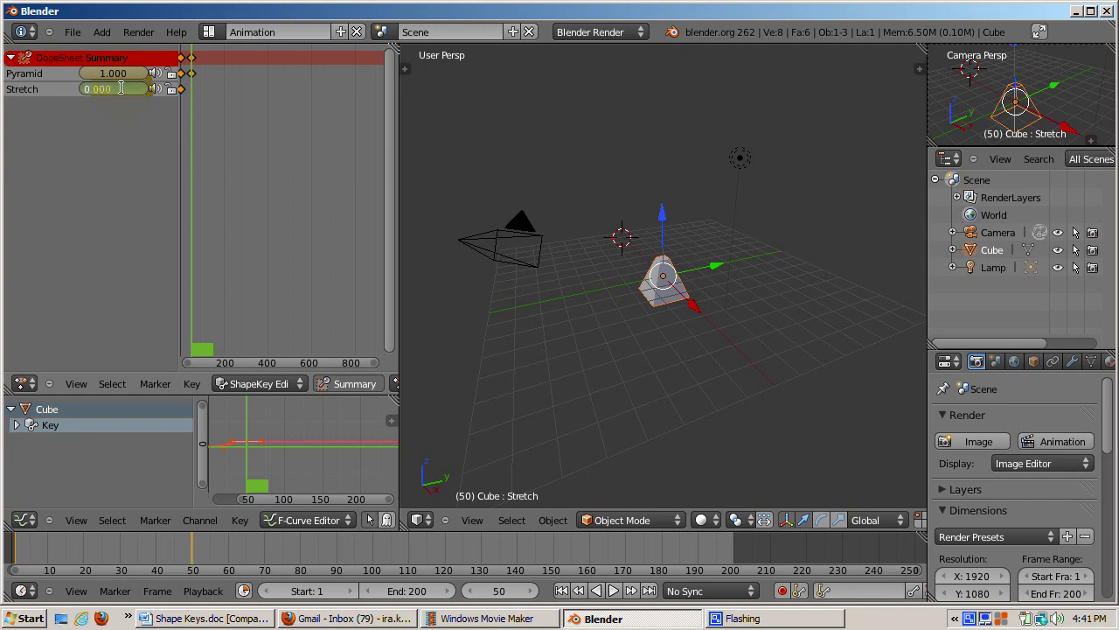
type("0")
key("Return")
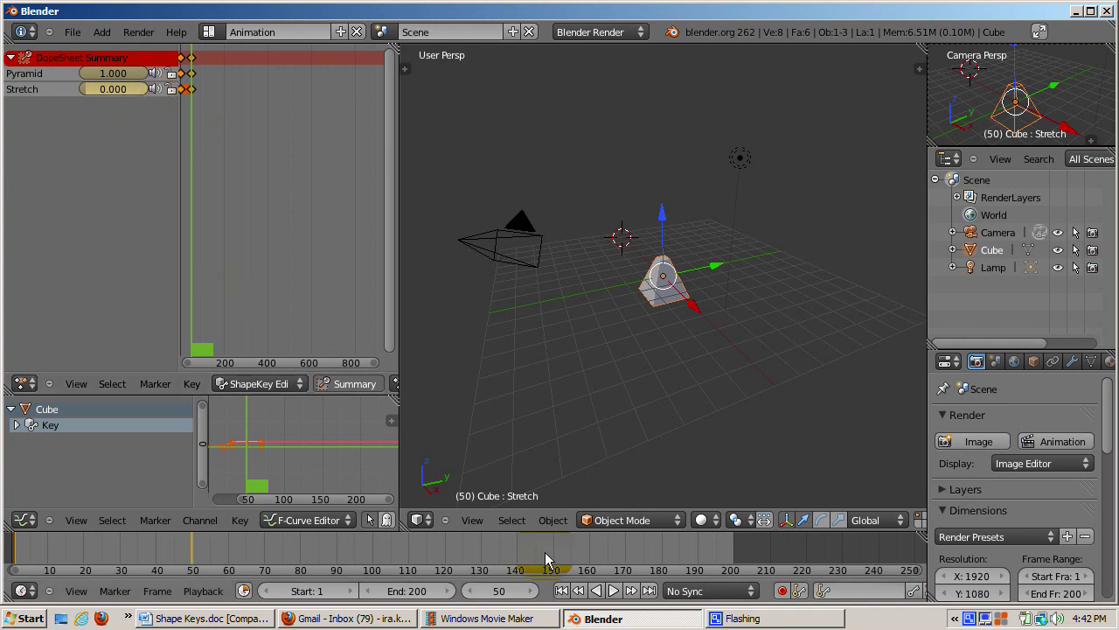
left_click(500, 592)
- Go to frame 100 and key the Stretch shape key at 1.000
type("100")
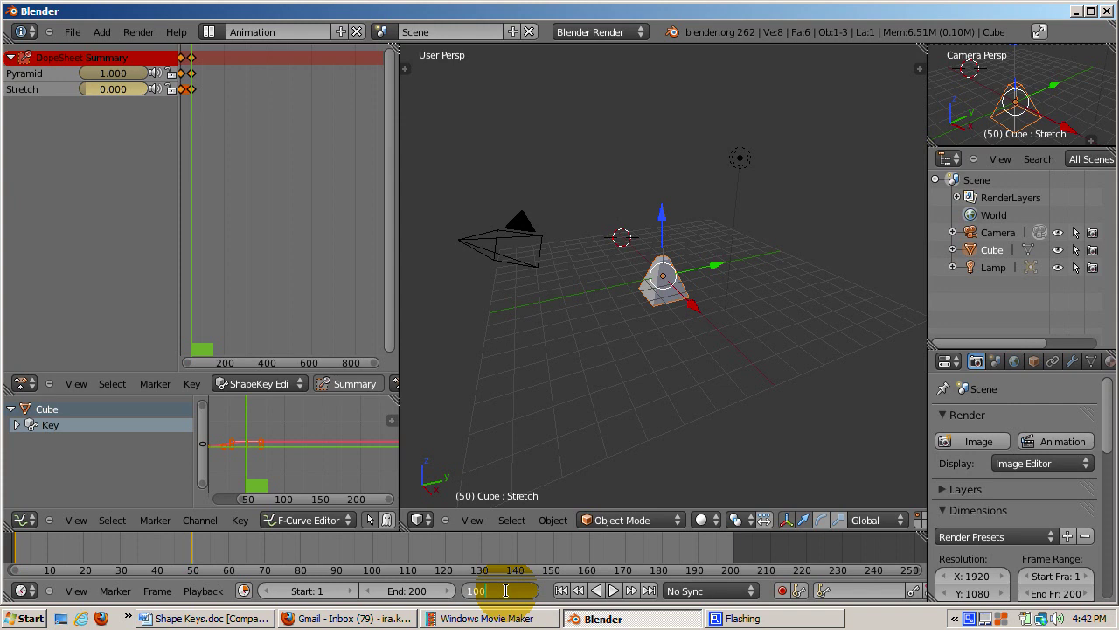
key("Return")
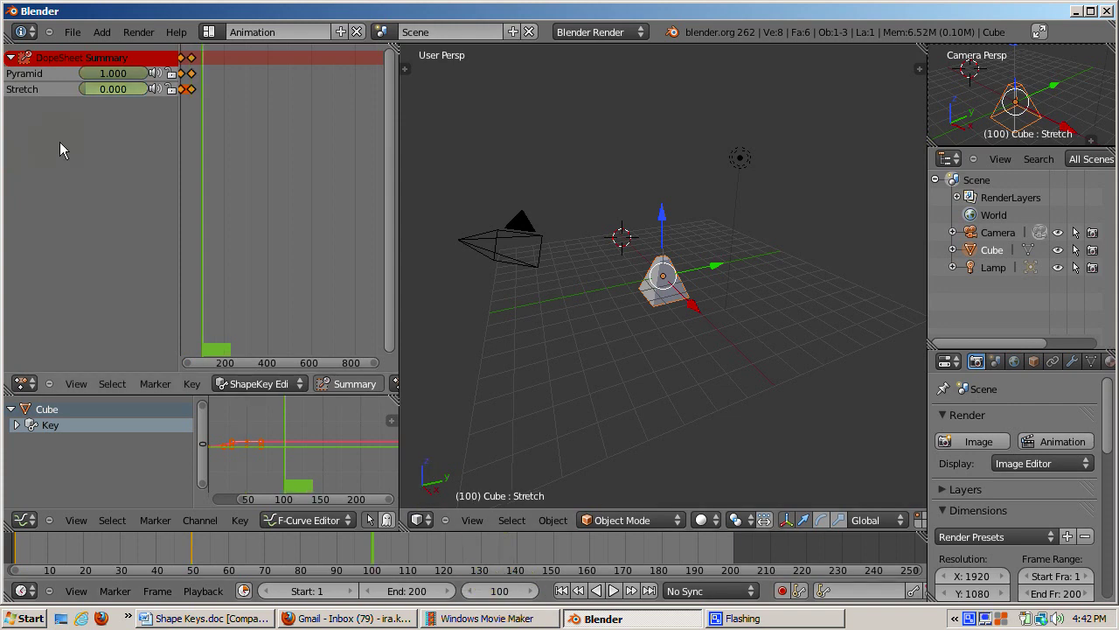
left_click(94, 91)
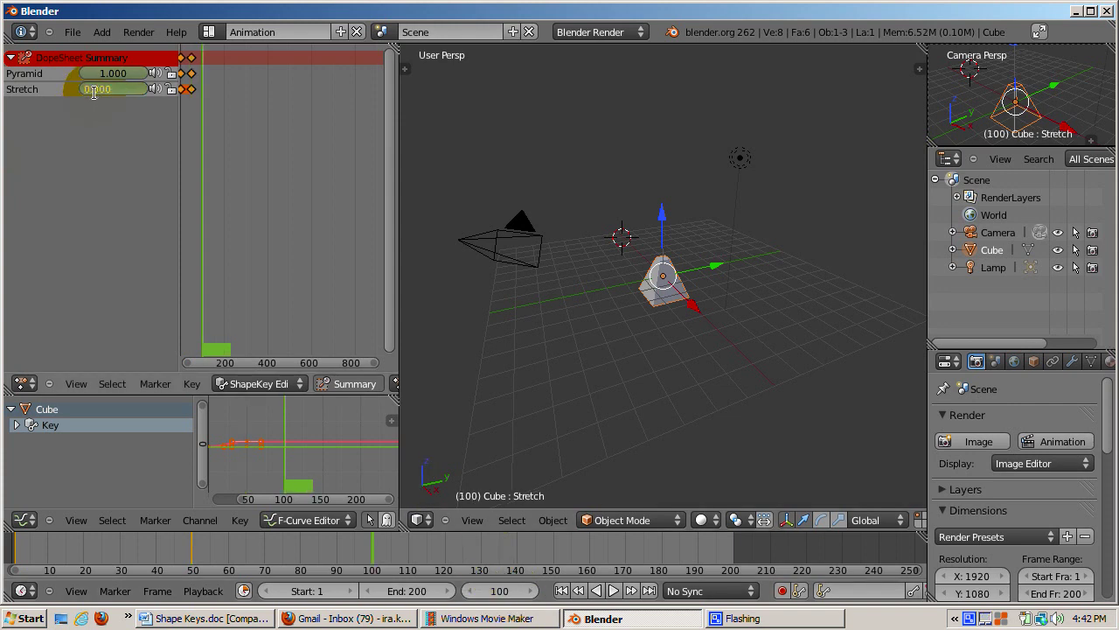
type("1")
key("Return")
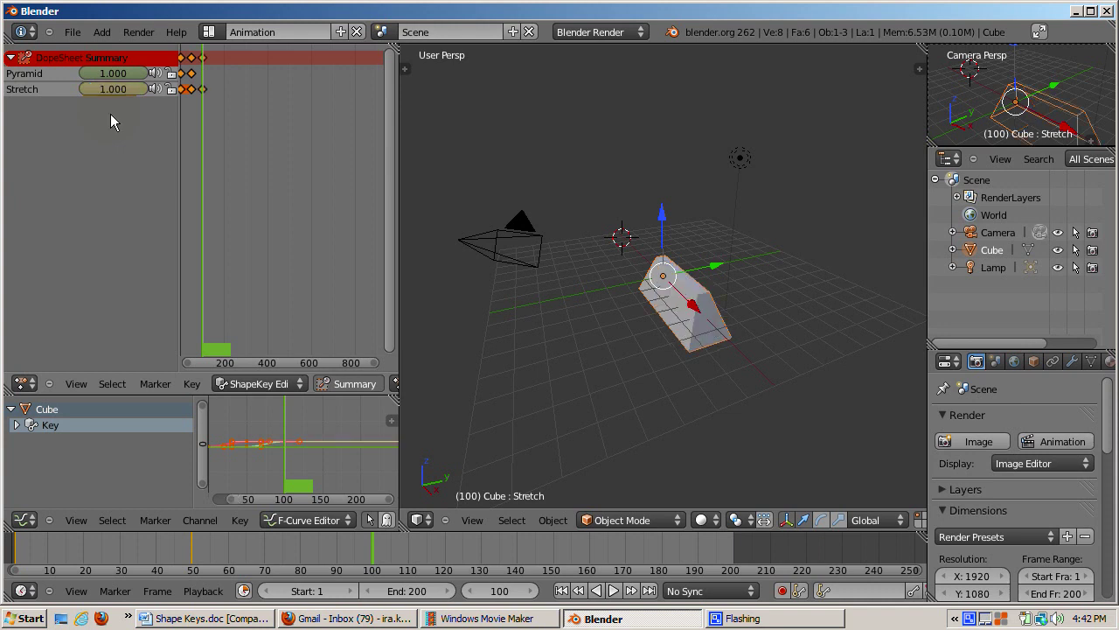
- Select the Pyramid channel in the ShapeKey Editor
left_click(75, 60)
left_click(106, 75)
key("Return")
left_click(72, 77)
left_click(500, 592)
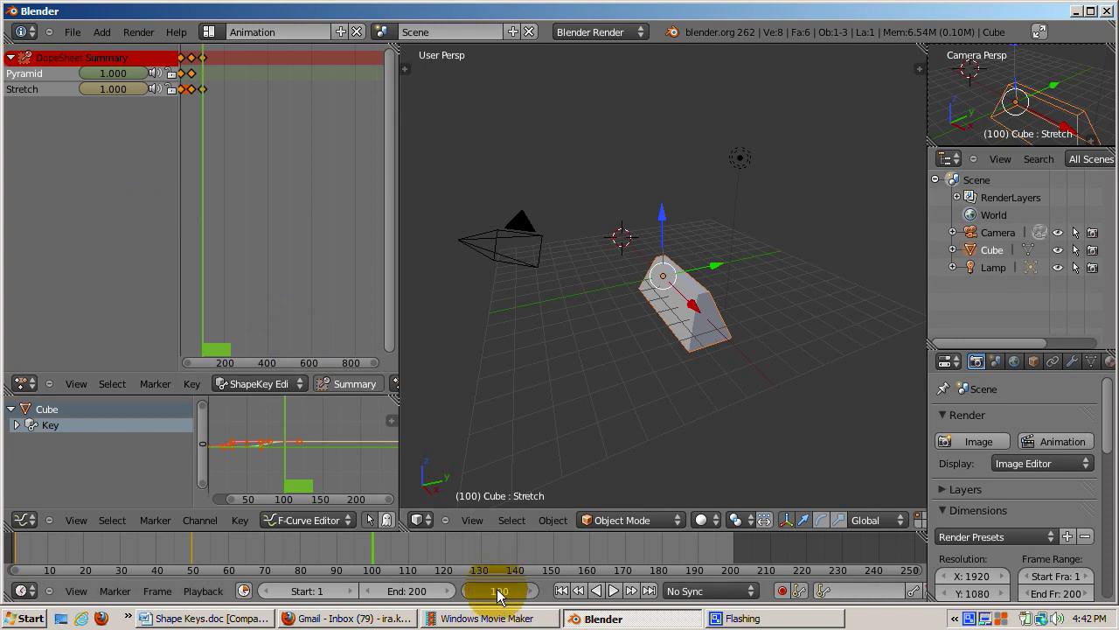
- On frame 200, key both Pyramid and Stretch at 0.000
type("200")
key("Return")
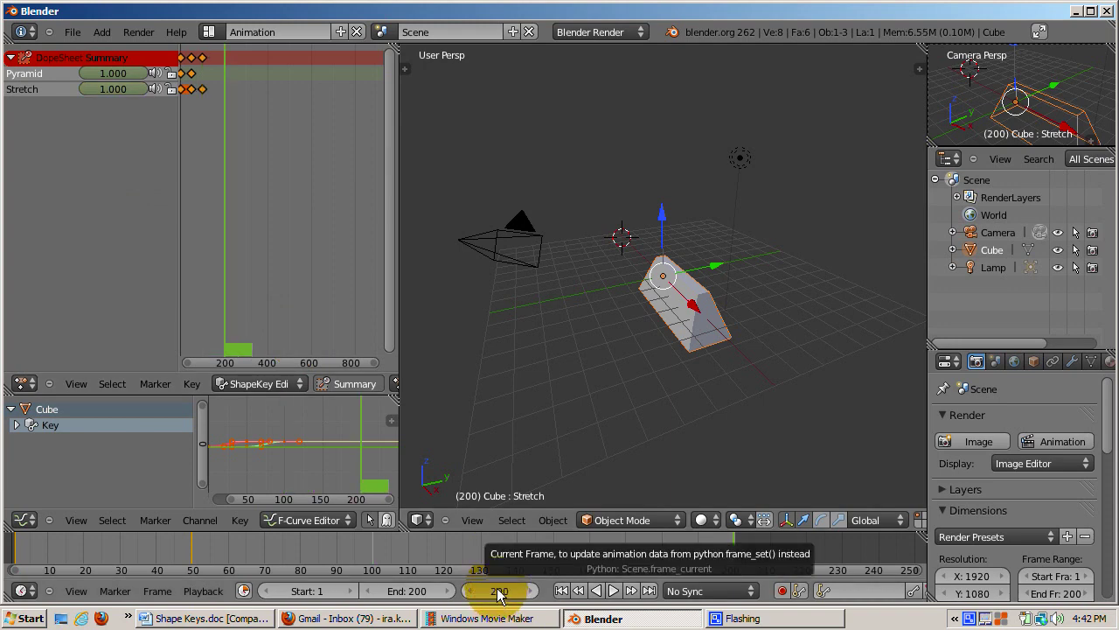
left_click(103, 74)
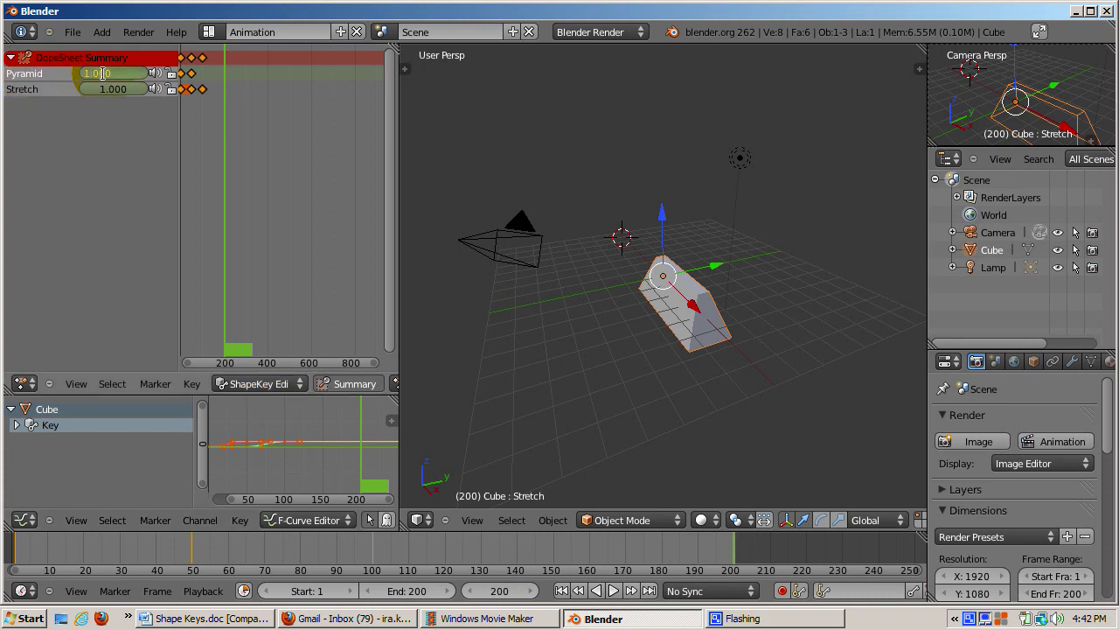
type("0")
key("Return")
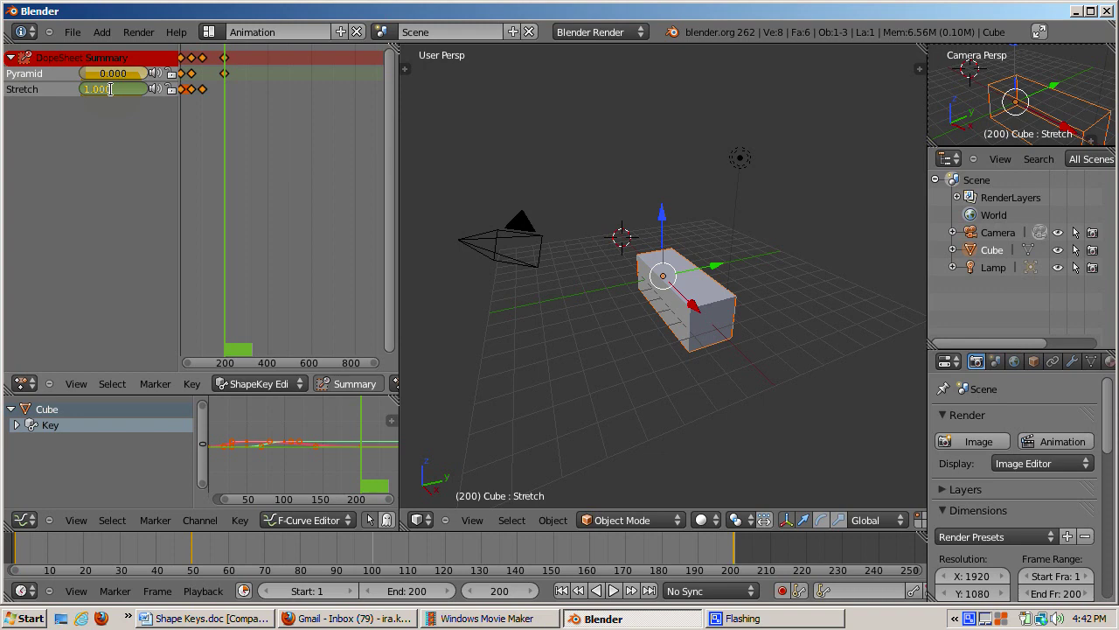
key("Return")
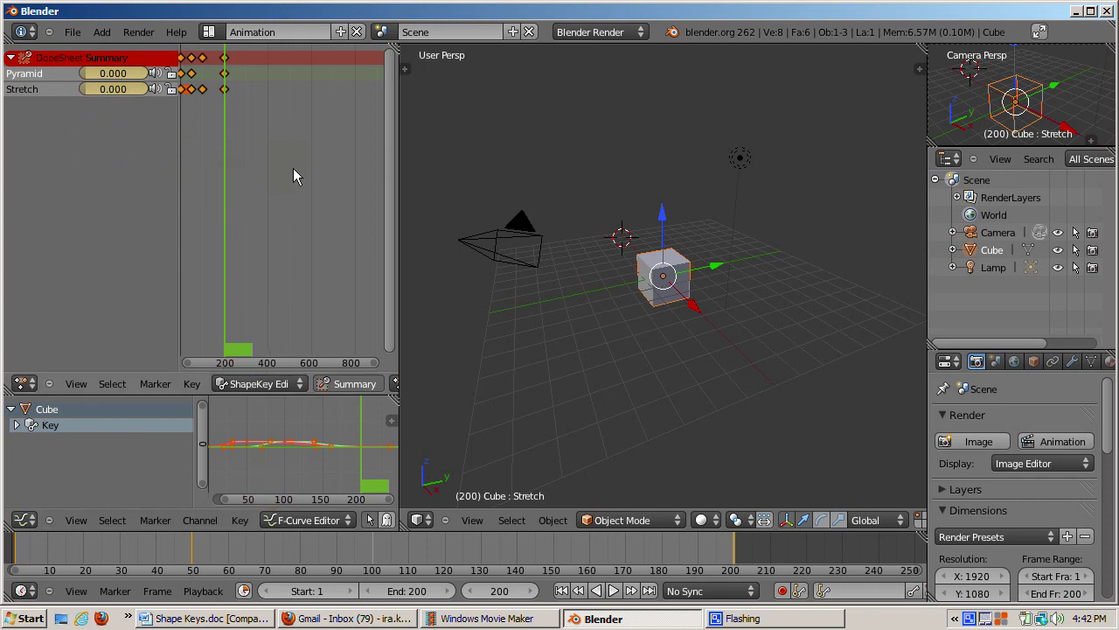
- Play the shape-key animation with Alt+A and stop it around frame 198
key("alt+a")
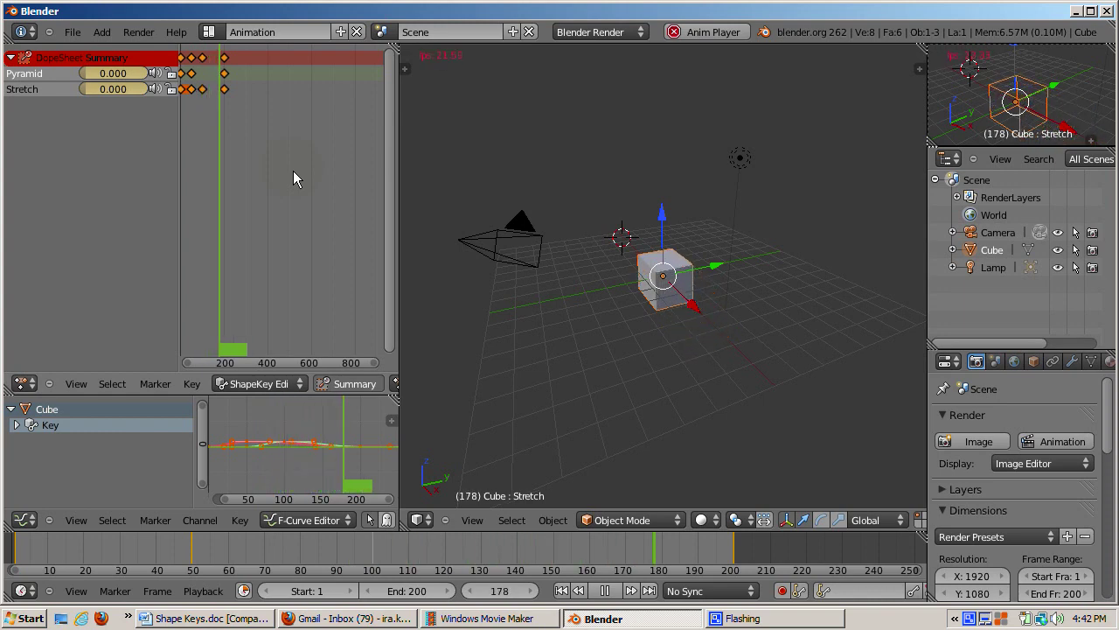
key("Escape")
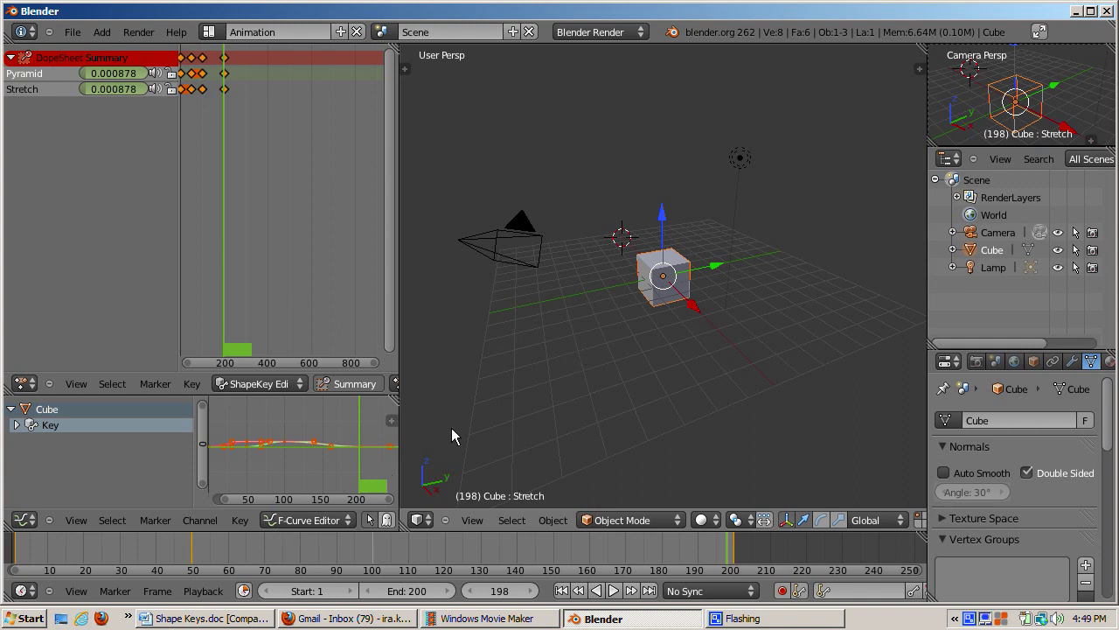
left_click(149, 446)
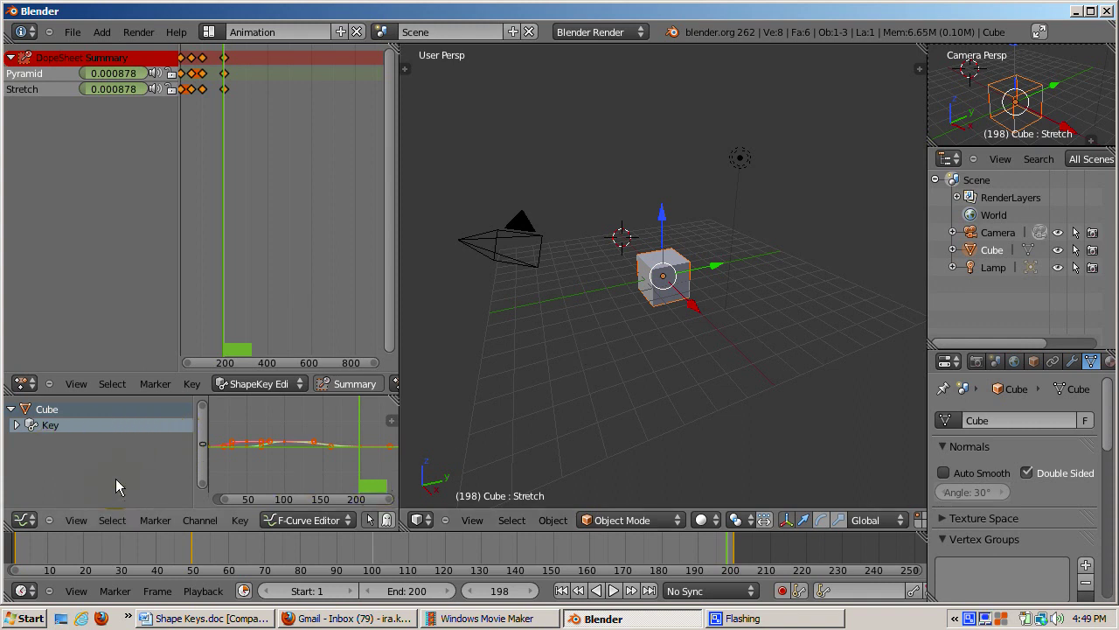
- Expand the Key channel, show only the Stretch curve, and return to frame 1
left_click(18, 425)
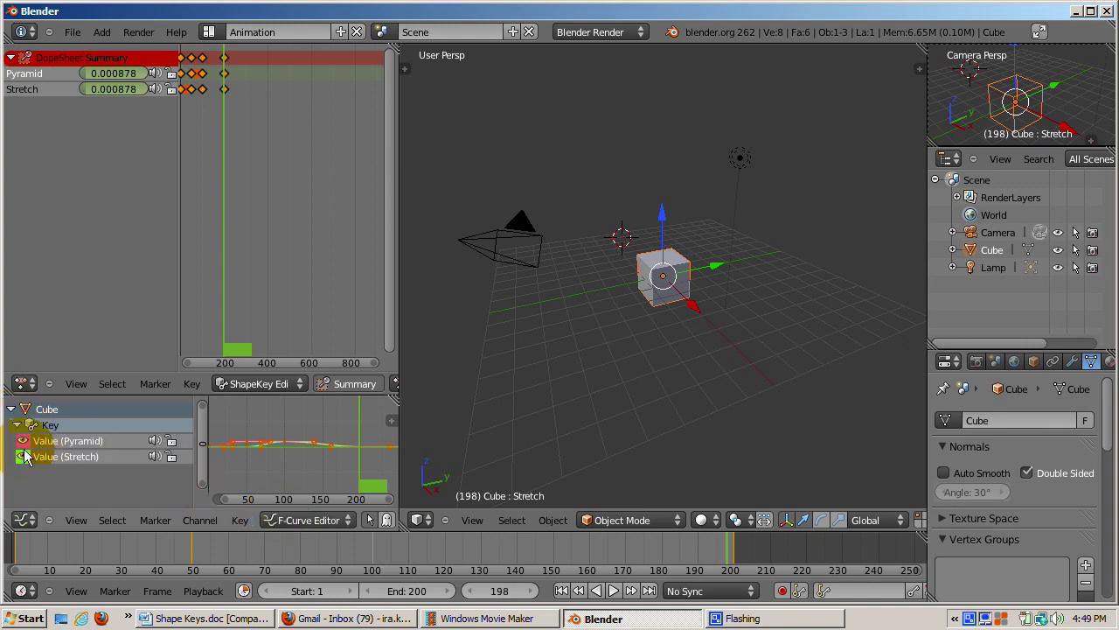
left_click(24, 441)
left_click(23, 456)
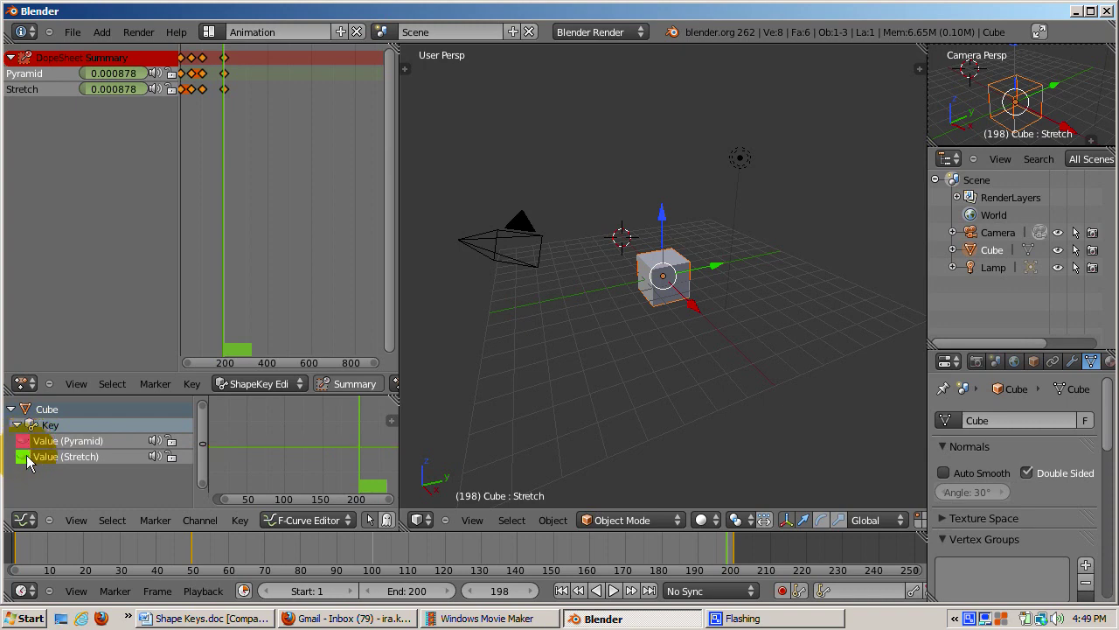
left_click(23, 441)
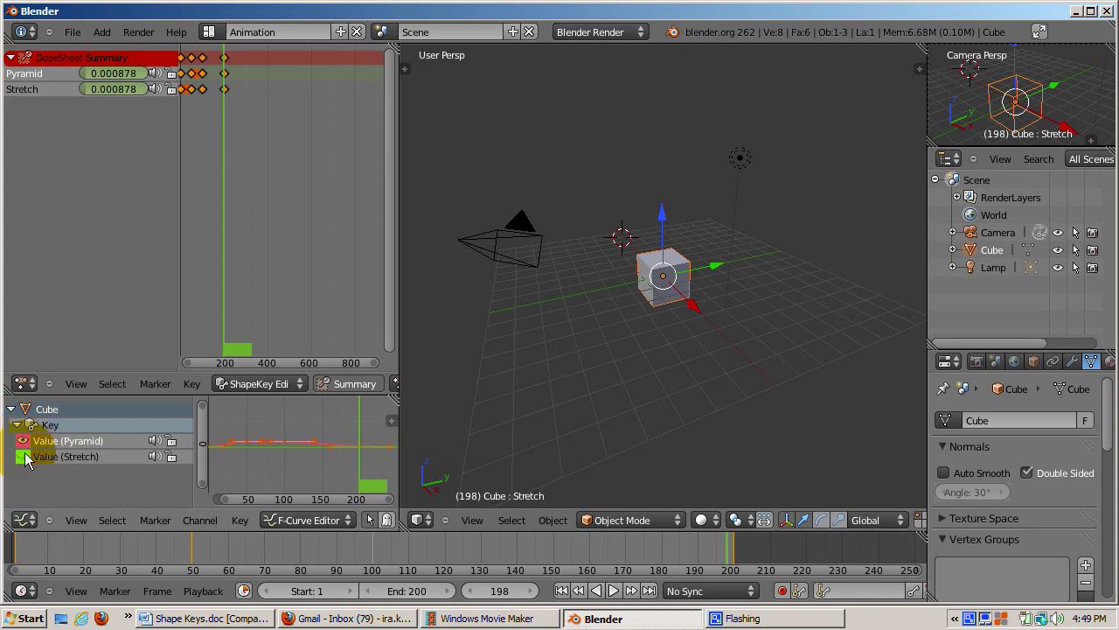
left_click(23, 456)
left_click(23, 441)
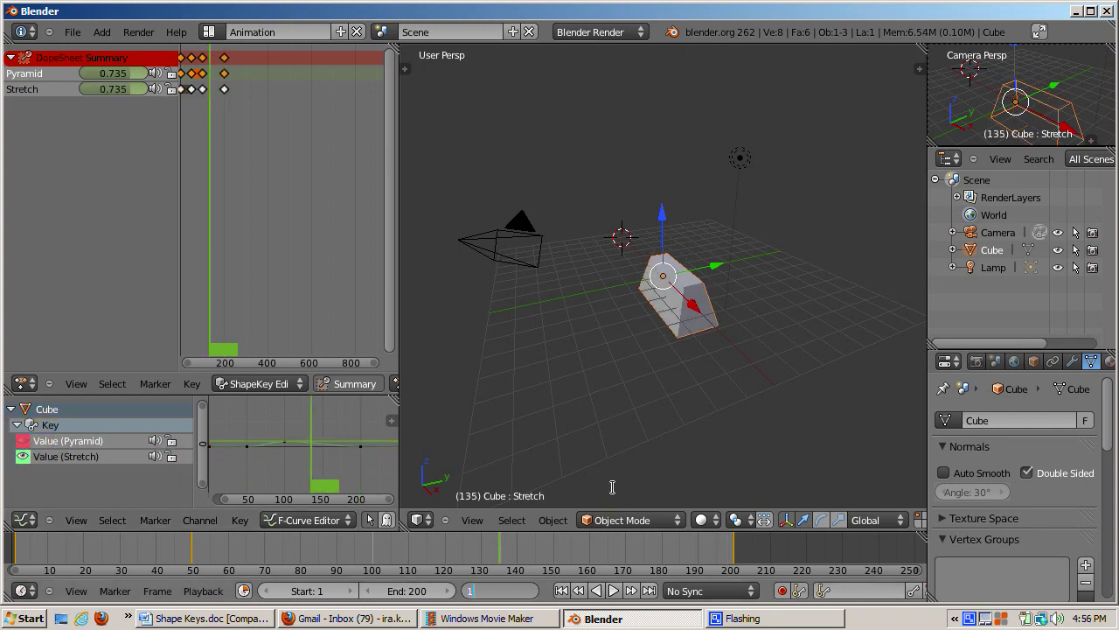
left_click(496, 592)
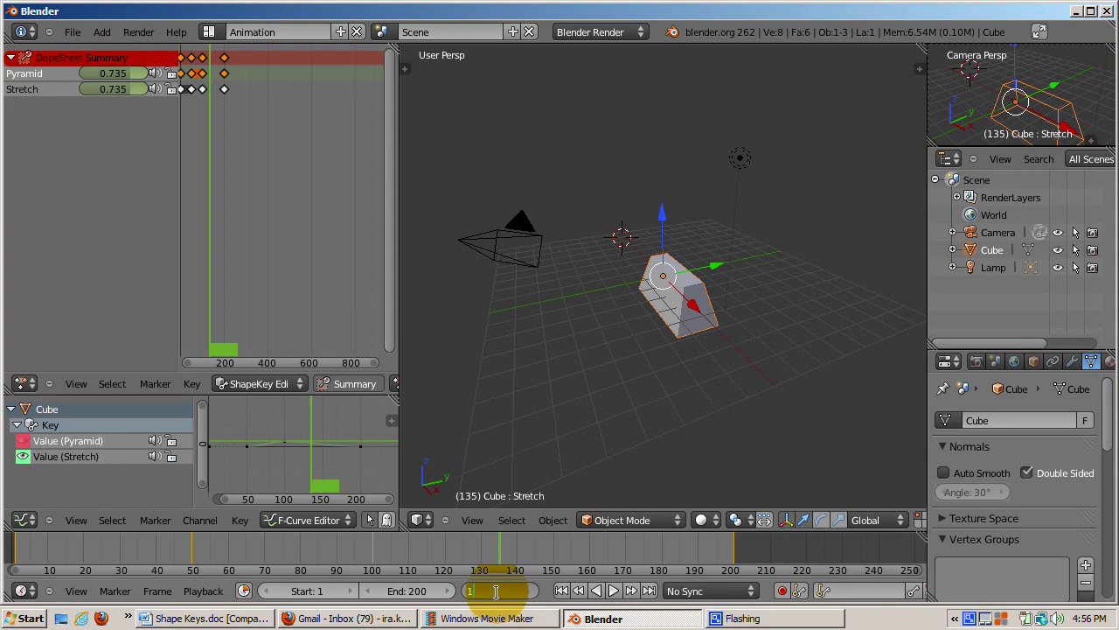
key("Return")
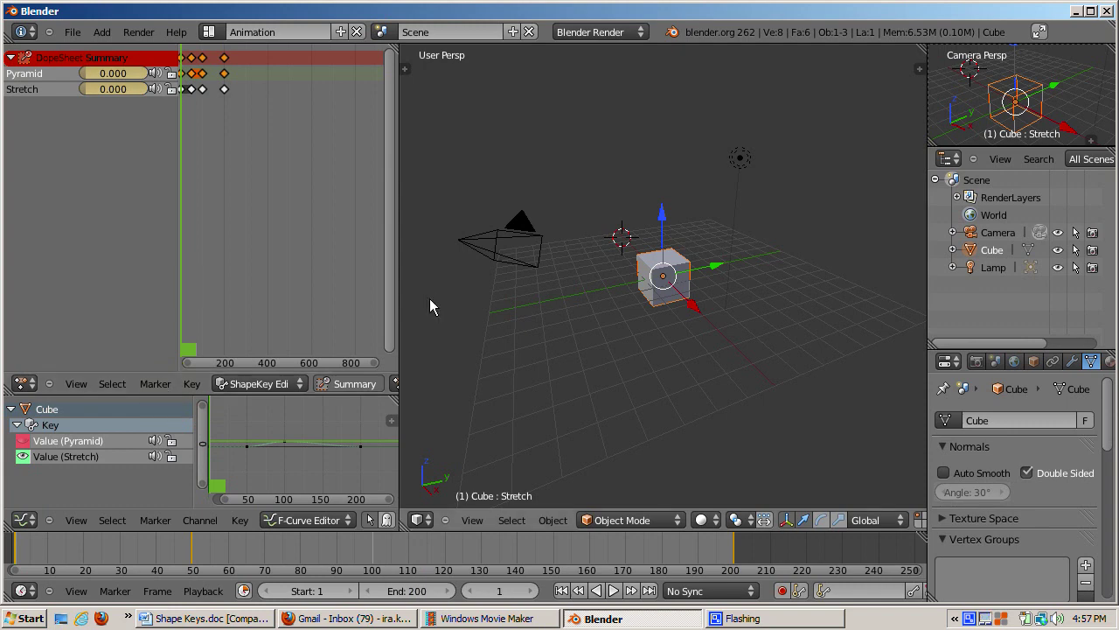
- Select the cube and insert a Location keyframe at frame 1
right_click(650, 297)
key("i")
left_click(654, 297)
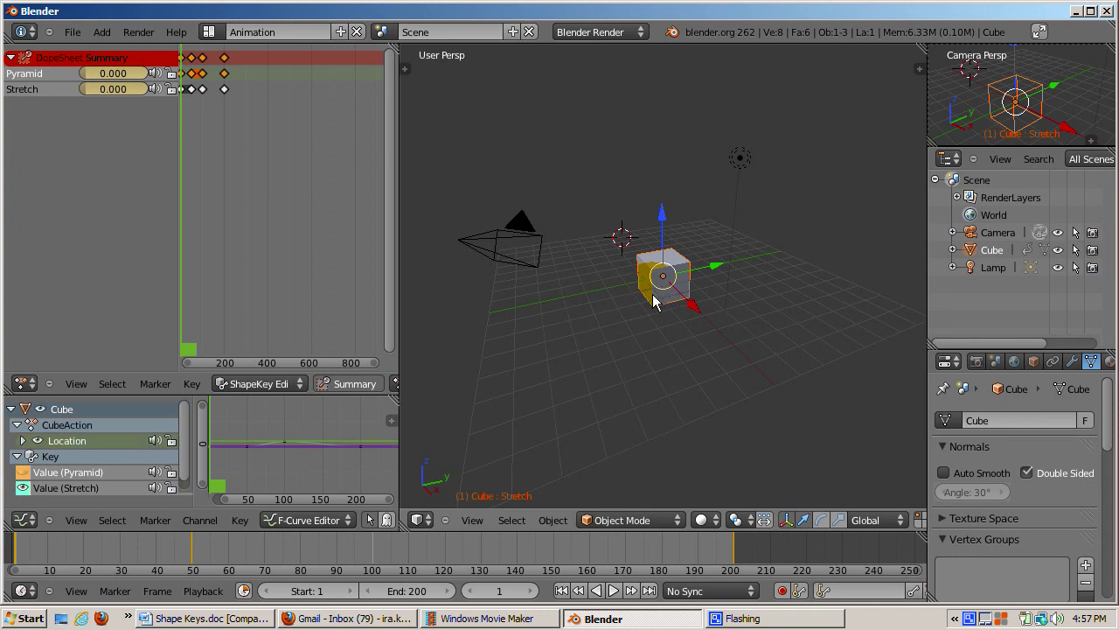
- On frame 200, move the cube along X, key its Location, and play the animation
left_click(500, 593)
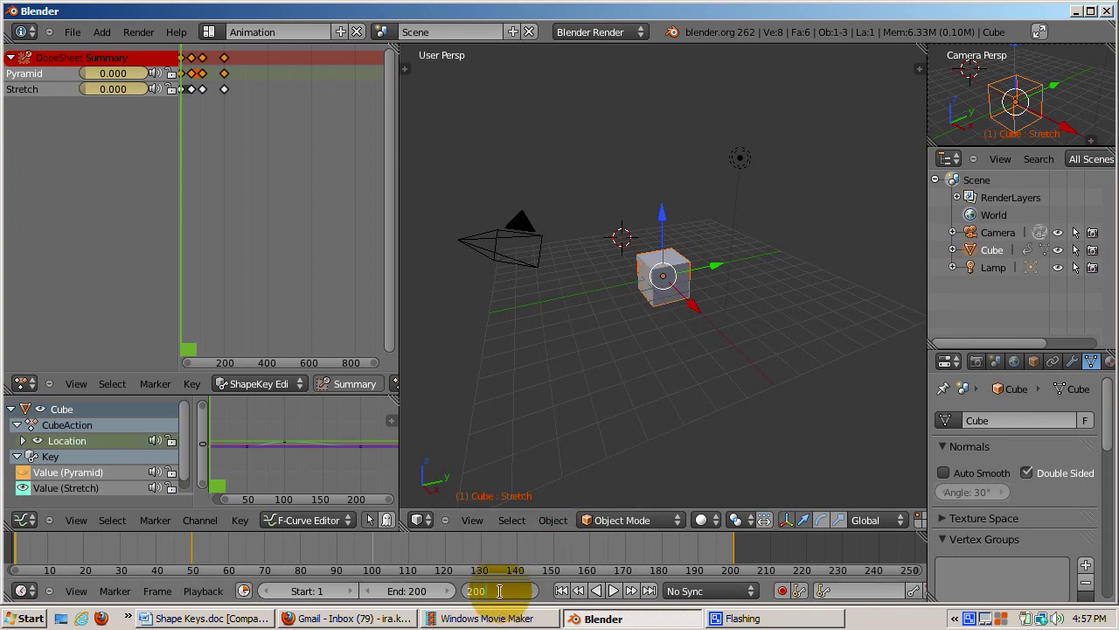
key("Return")
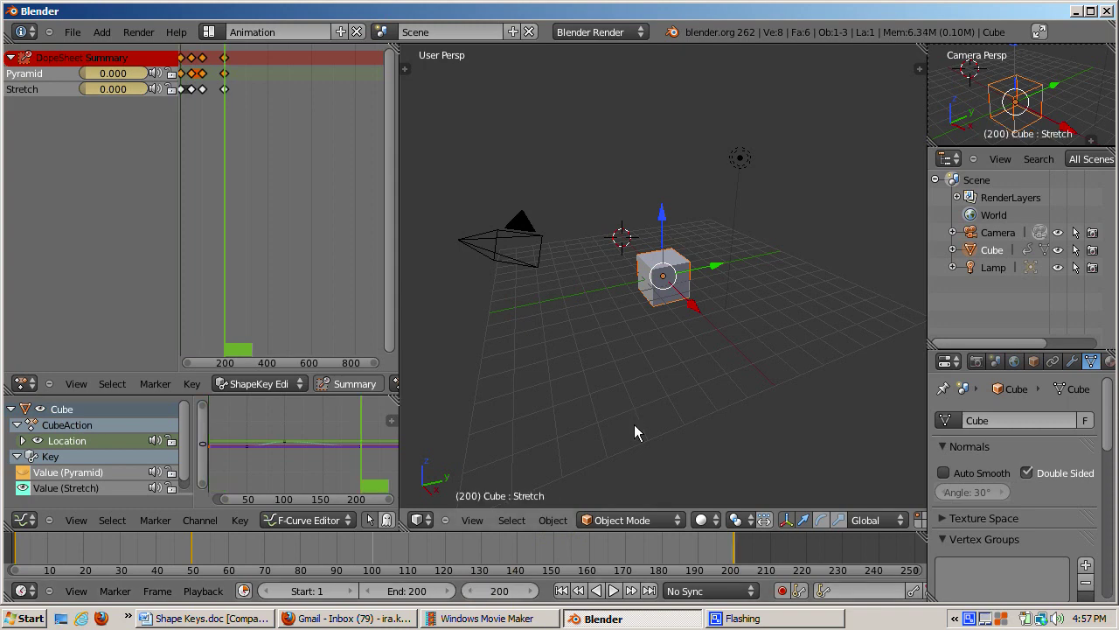
left_click_drag(692, 306, 753, 386)
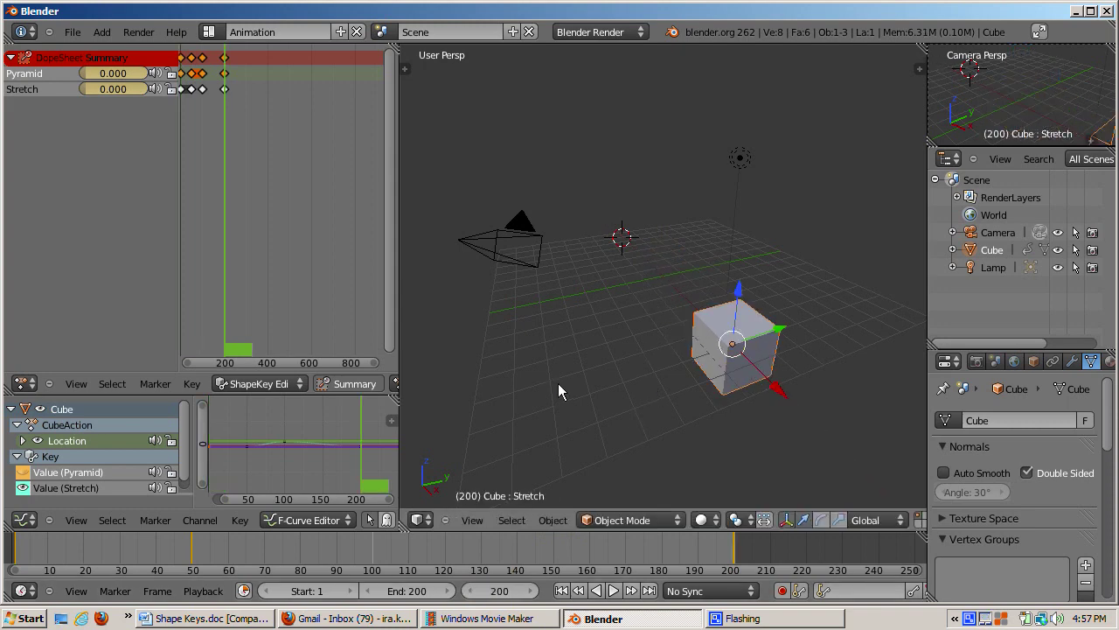
key("i")
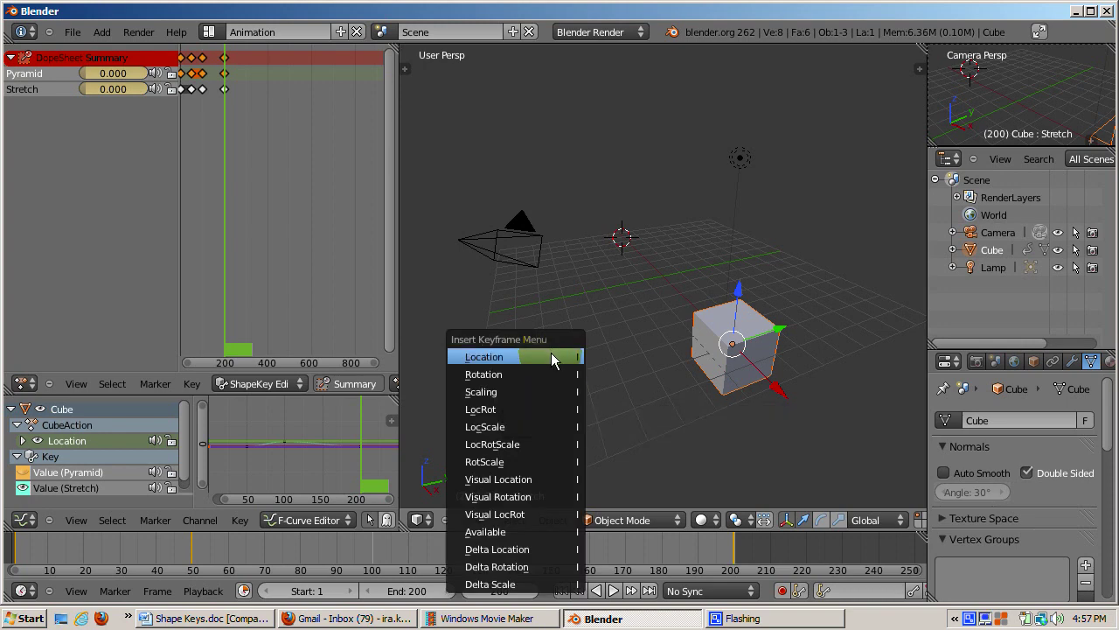
left_click(551, 352)
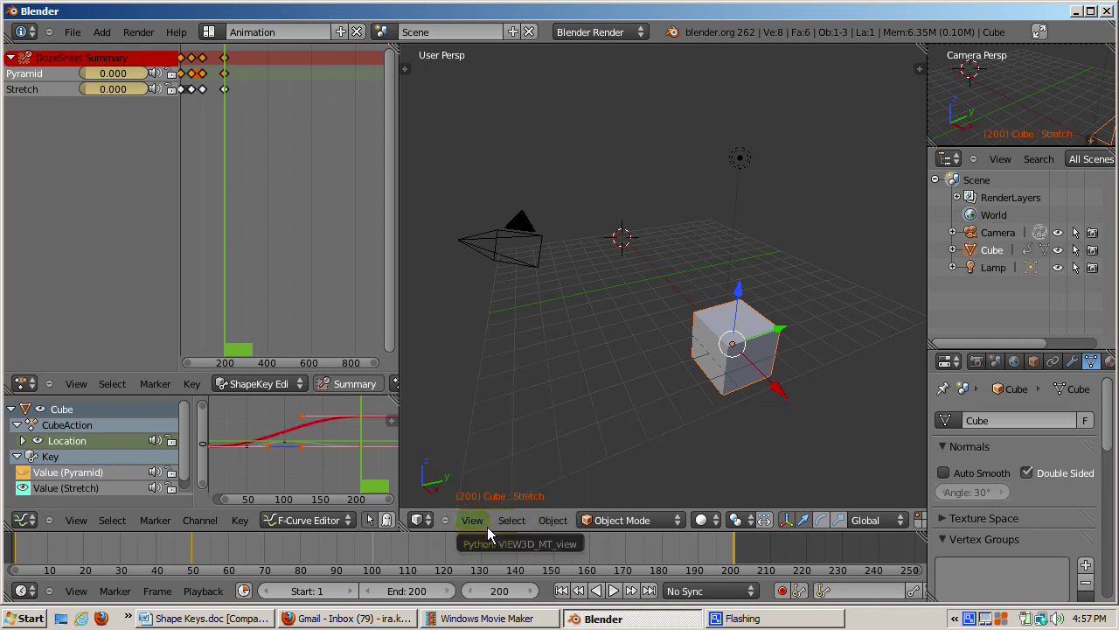
key("alt+a")
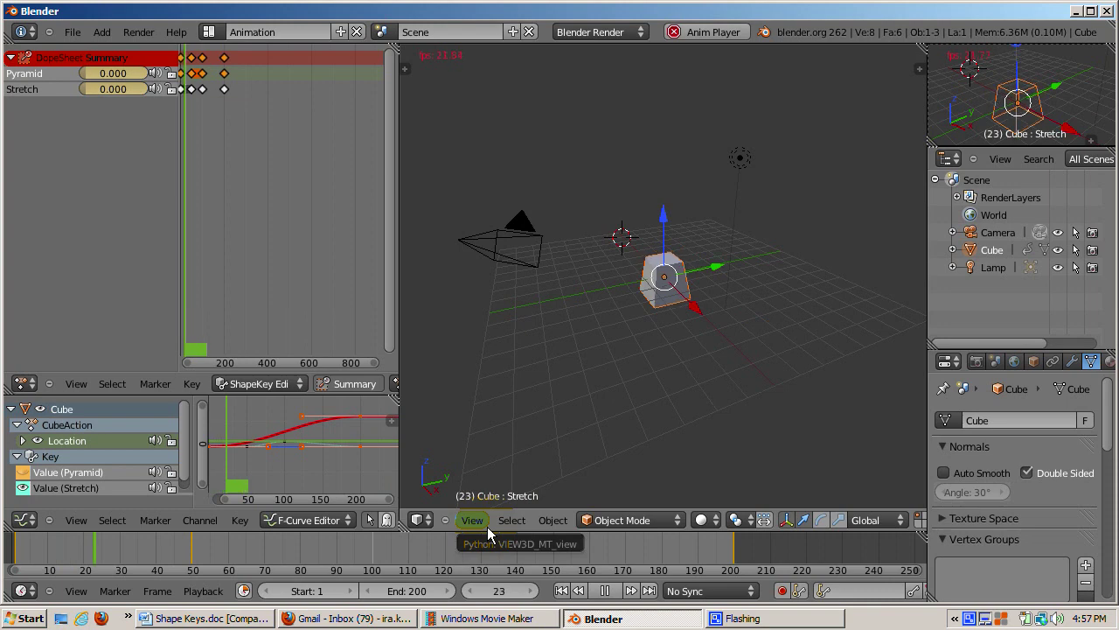